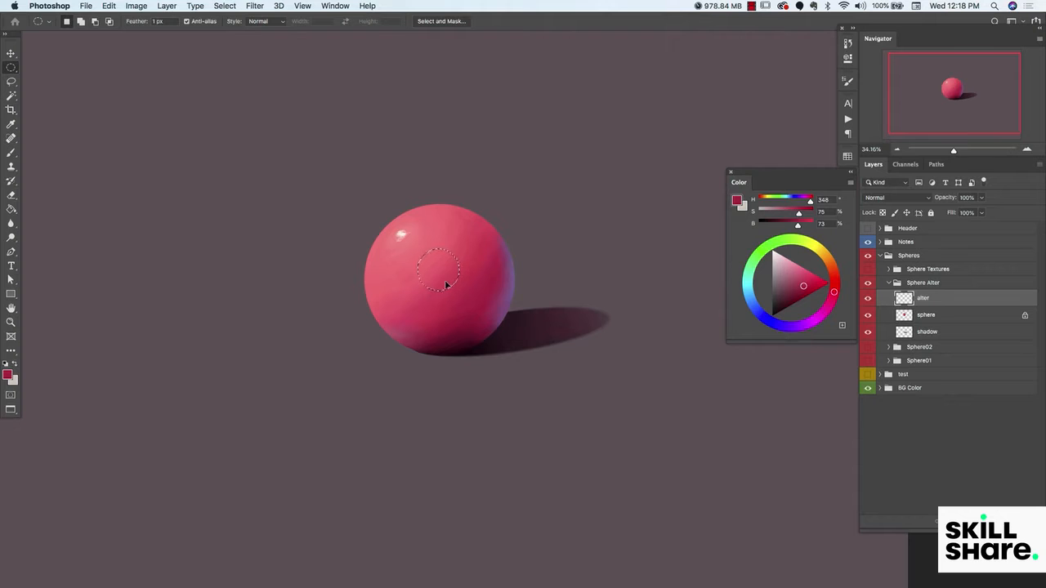
Fill a small circular selection at the sphere's centre with pink sampled from the sphere (H 354, S 59, B 93), and deselect it
drag(445, 286, 445, 286)
key(b)
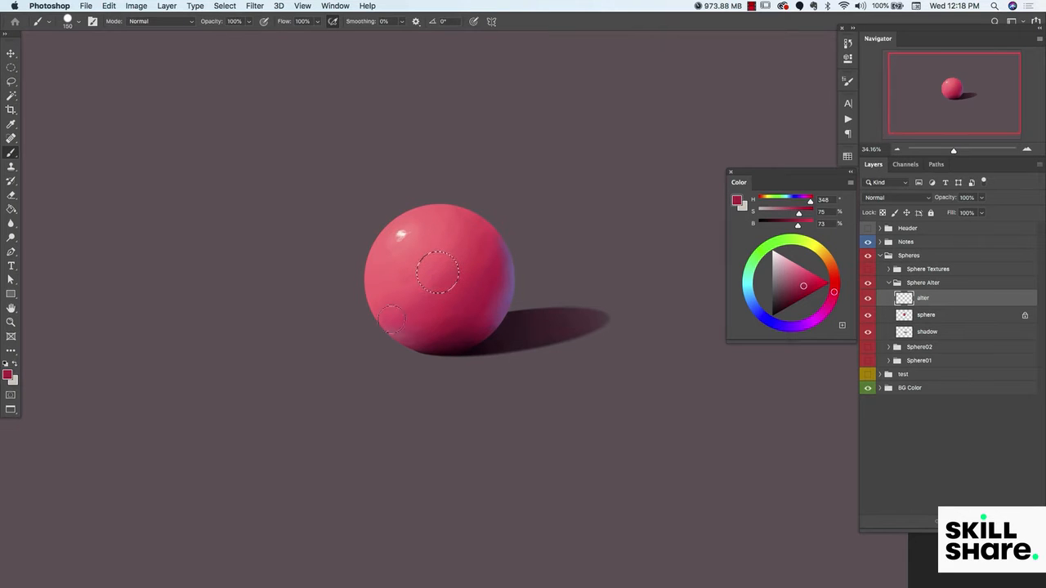
alt+click(459, 247)
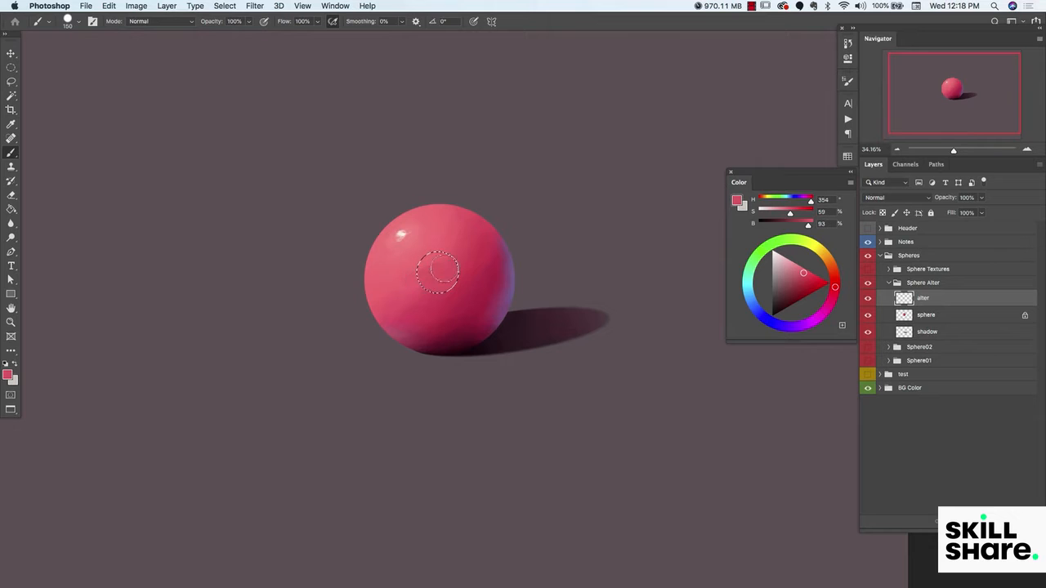
mouse_move(440, 261)
mouse_down()
mouse_move(437, 272)
mouse_move(450, 260)
mouse_move(446, 274)
mouse_move(441, 267)
mouse_up()
key(super+d)
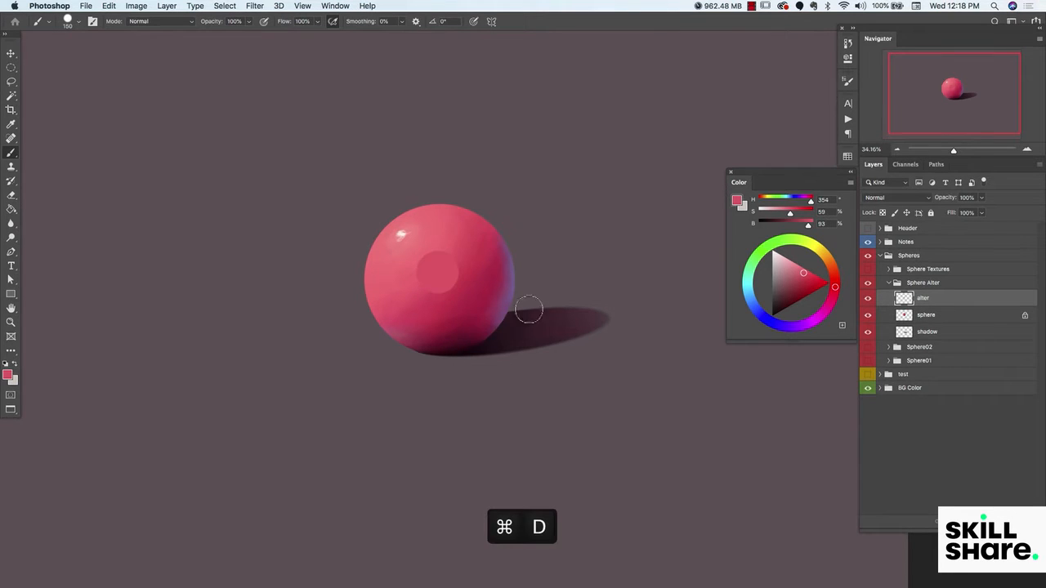
Nudge the painted circle slightly into place and lock the transparent pixels of the alter layer
key(v)
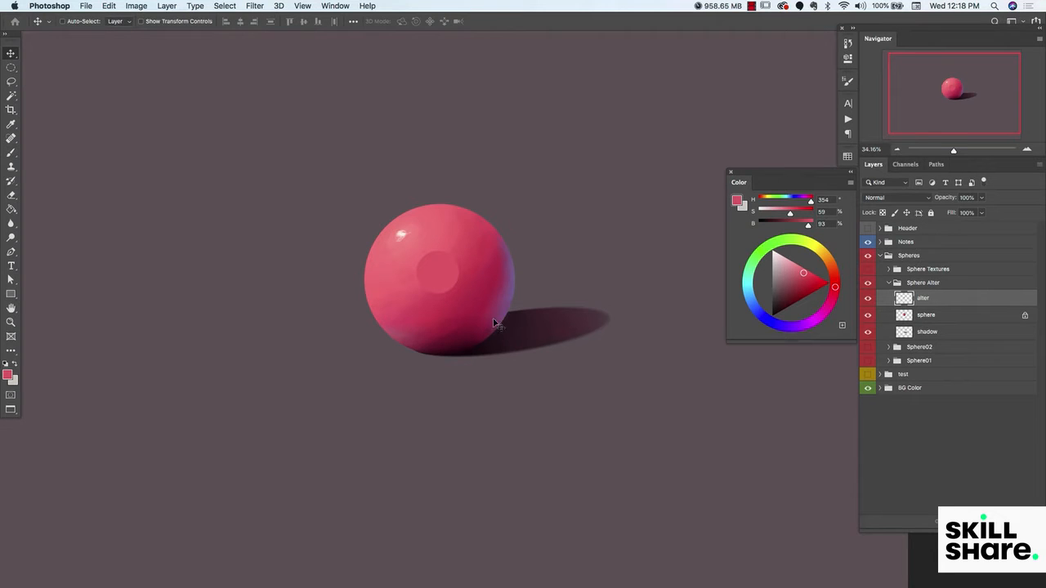
drag(491, 312, 491, 317)
click(883, 213)
Shade the circle with a darker red (H 351, S 69, B 84) as a dent, undoing the last stroke
key(b)
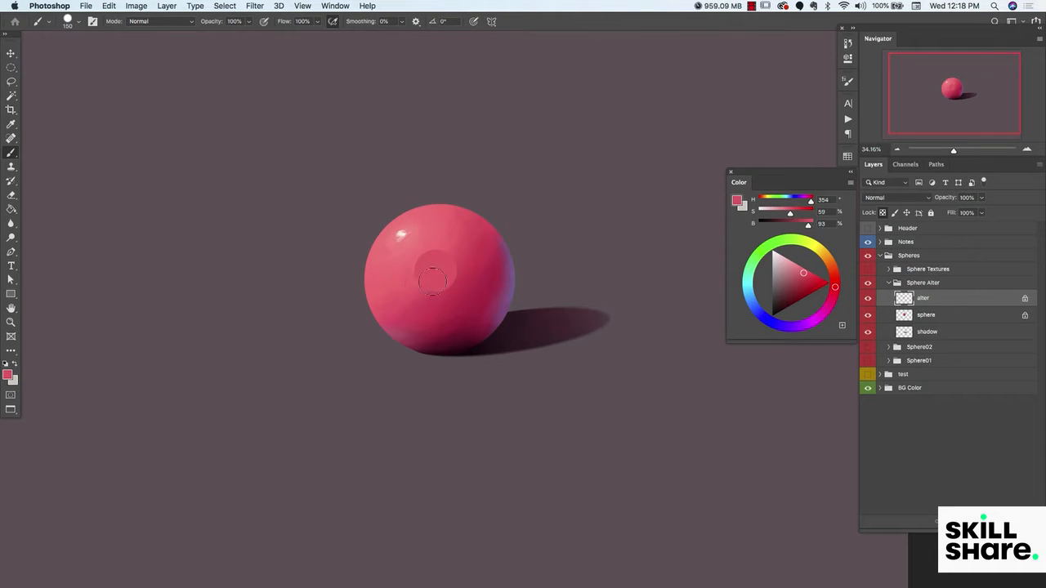
alt+click(441, 261)
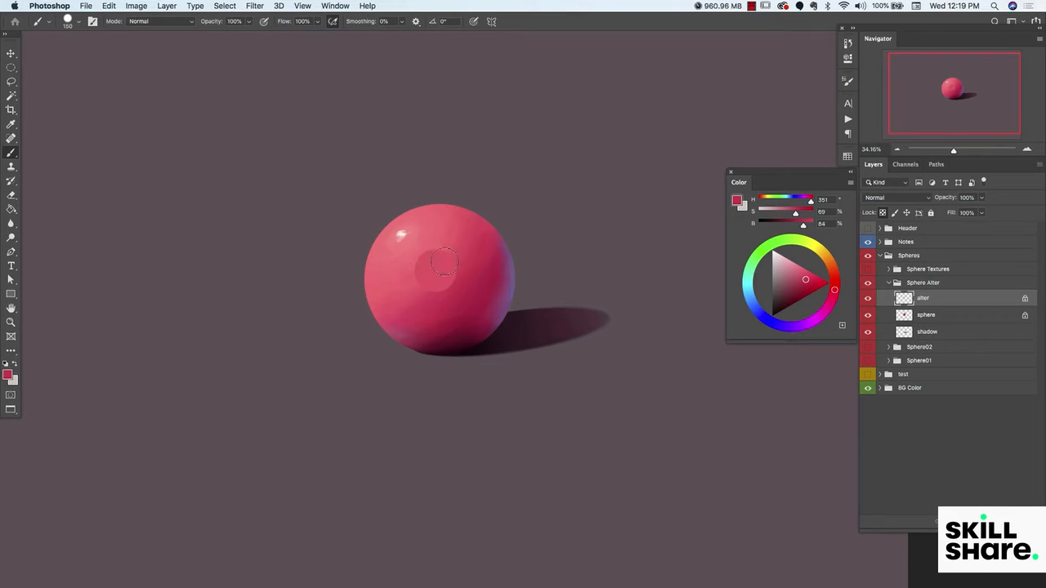
key(super+z)
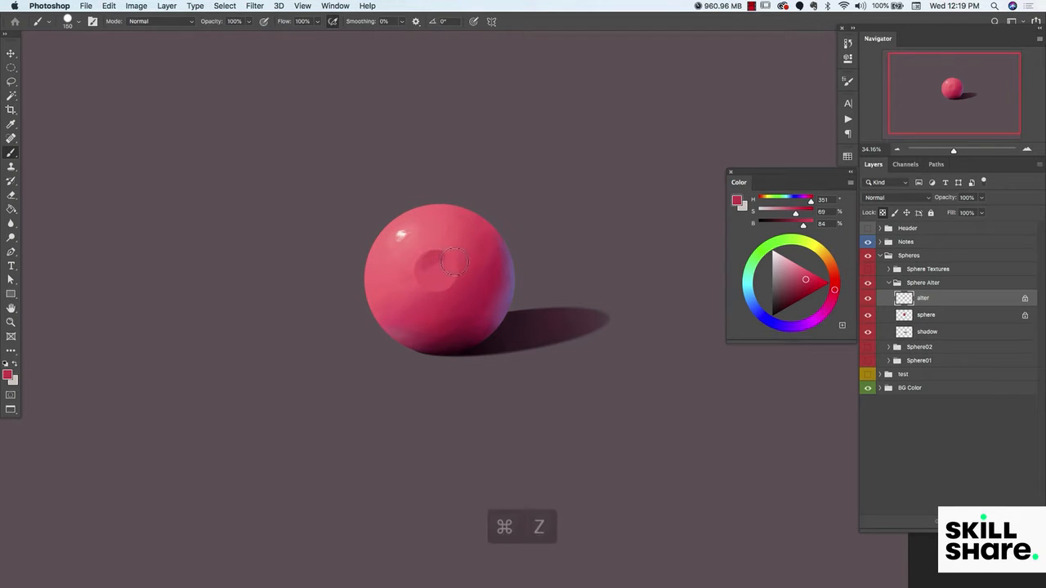
Turn on pressure-controlled opacity for the brush and set its flow to 34%
click(317, 21)
drag(322, 36, 284, 37)
click(258, 31)
click(318, 23)
drag(318, 34, 320, 36)
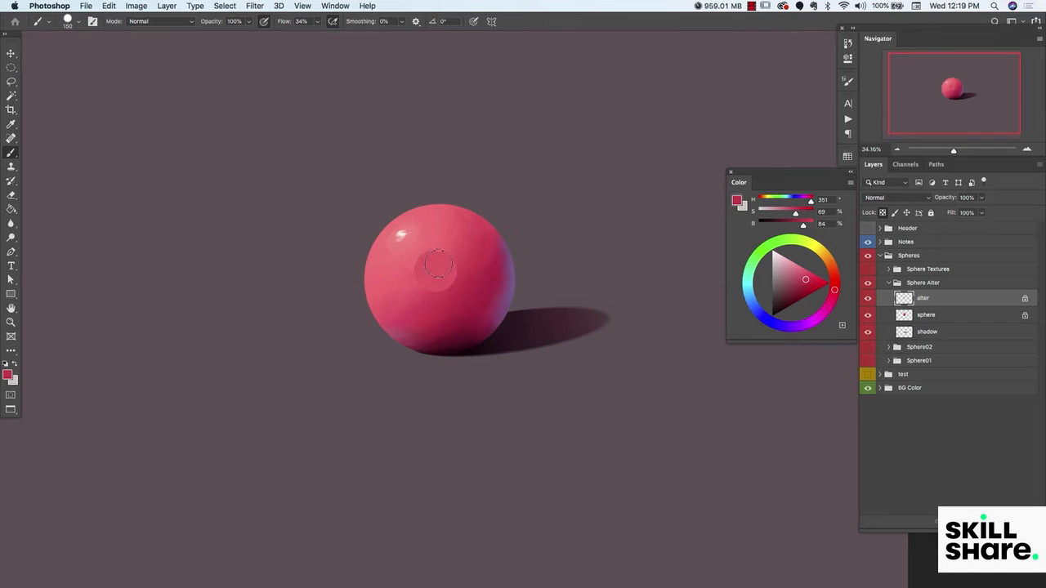
Blend the dent's shading with a 200 px brush, using reds sampled from the circle and the sphere's darker side
key(bracketright)
key(bracketright)
alt+click(436, 269)
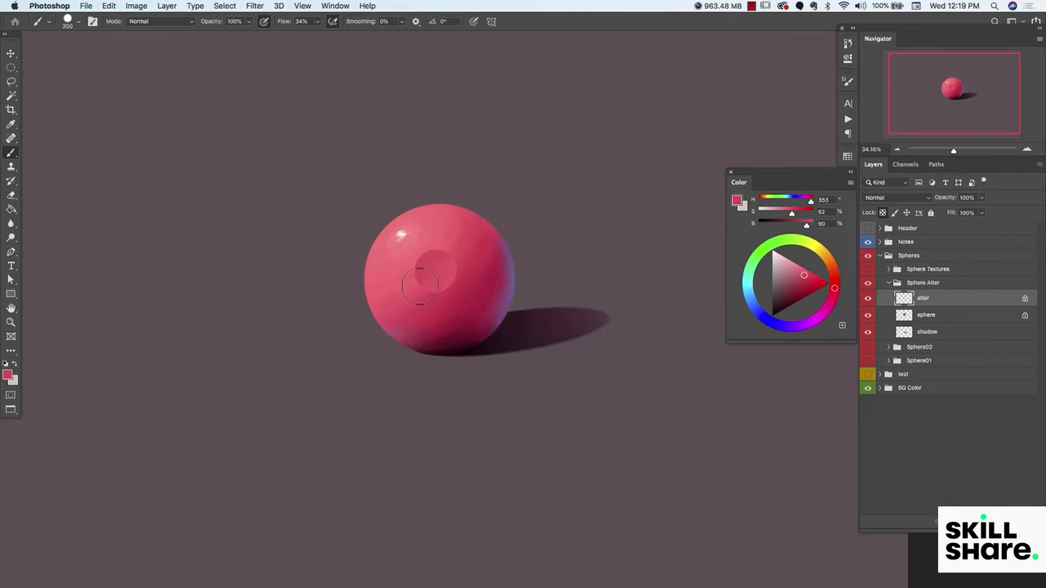
alt+click(442, 254)
alt+click(477, 288)
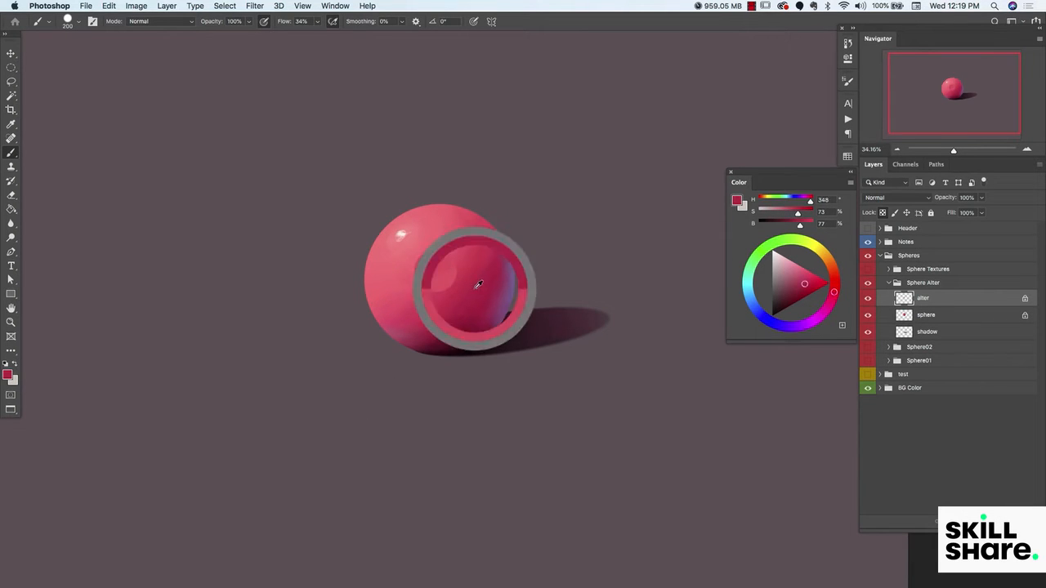
alt+click(437, 259)
alt+click(441, 268)
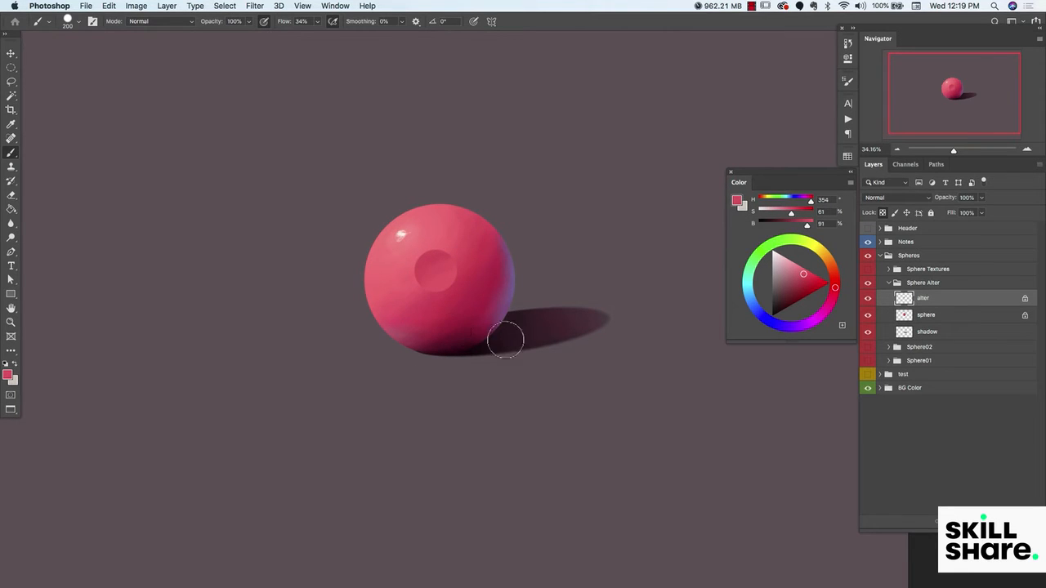
Blend lighter pink sampled near the sphere's highlight into the dent with a 175 px brush, undoing the last stroke
alt+click(425, 235)
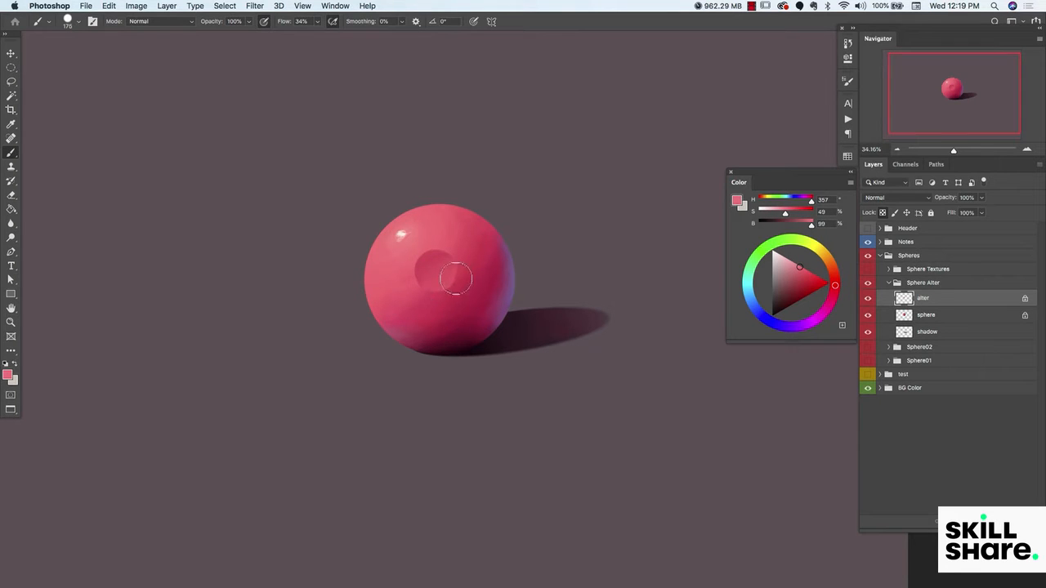
alt+click(439, 284)
alt+click(441, 275)
alt+click(435, 269)
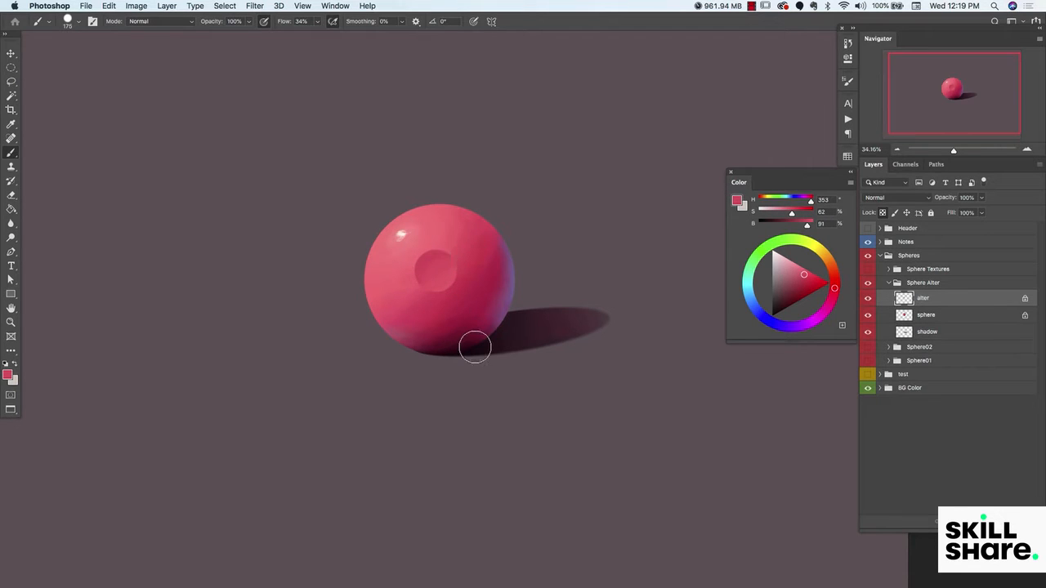
alt+click(435, 268)
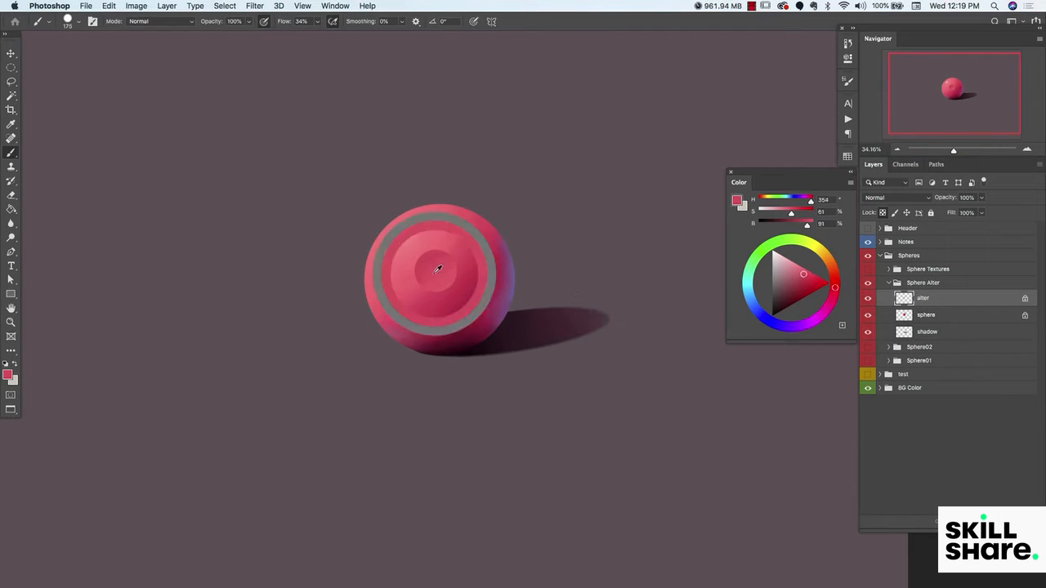
alt+click(449, 279)
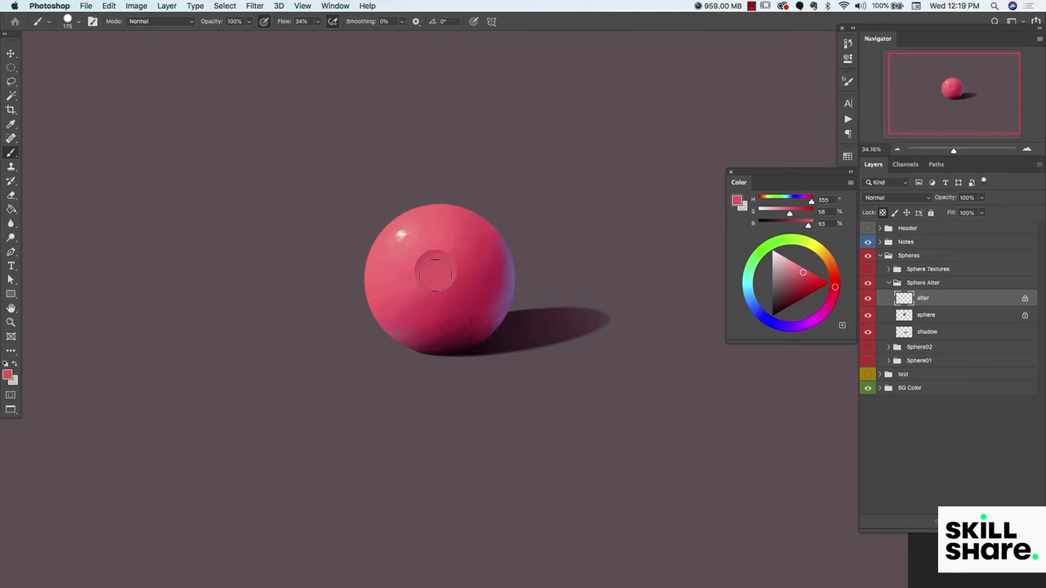
key(super+z)
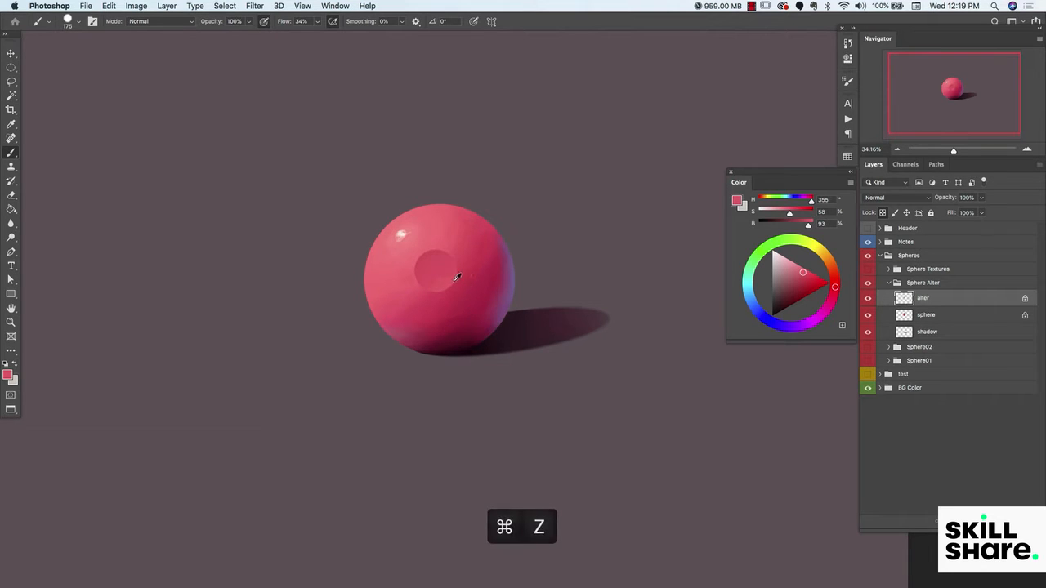
Brighten the dent's lower-right side with light pink sampled from the upper sphere and blend it toward the centre
alt+click(447, 287)
alt+click(426, 230)
drag(449, 288, 423, 291)
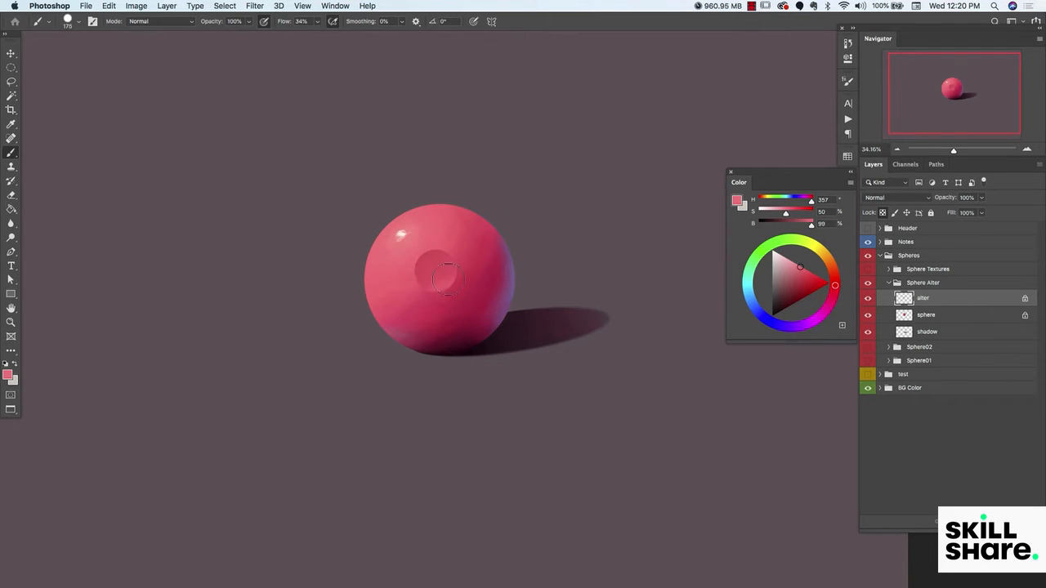
alt+click(446, 272)
alt+click(450, 278)
alt+click(430, 276)
alt+click(429, 270)
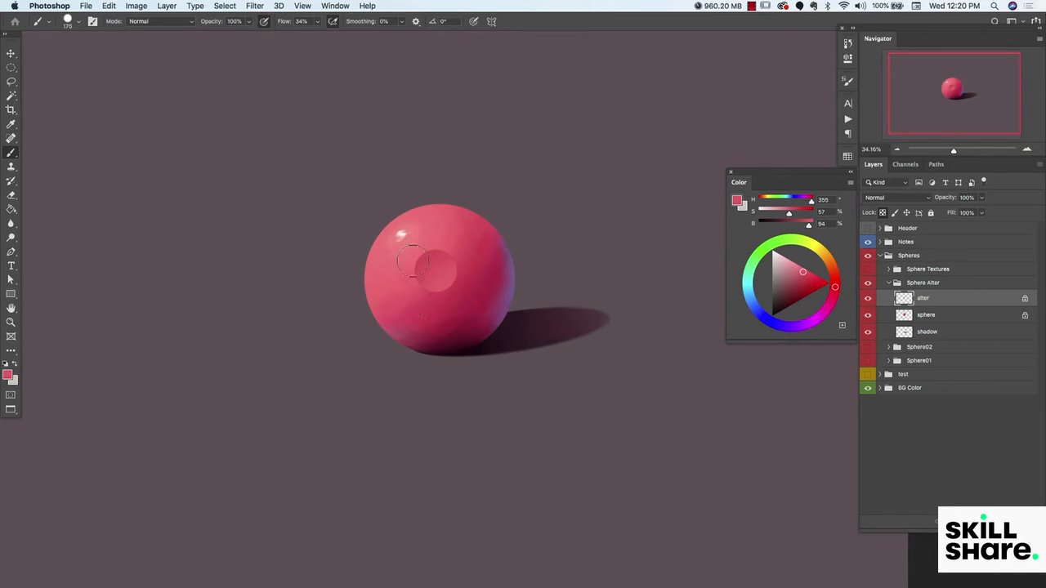
Unlock the layer's transparent pixels and soften the dent's edge using the Blur tool with a smaller brush
click(883, 212)
click(11, 223)
right_click(11, 225)
click(68, 224)
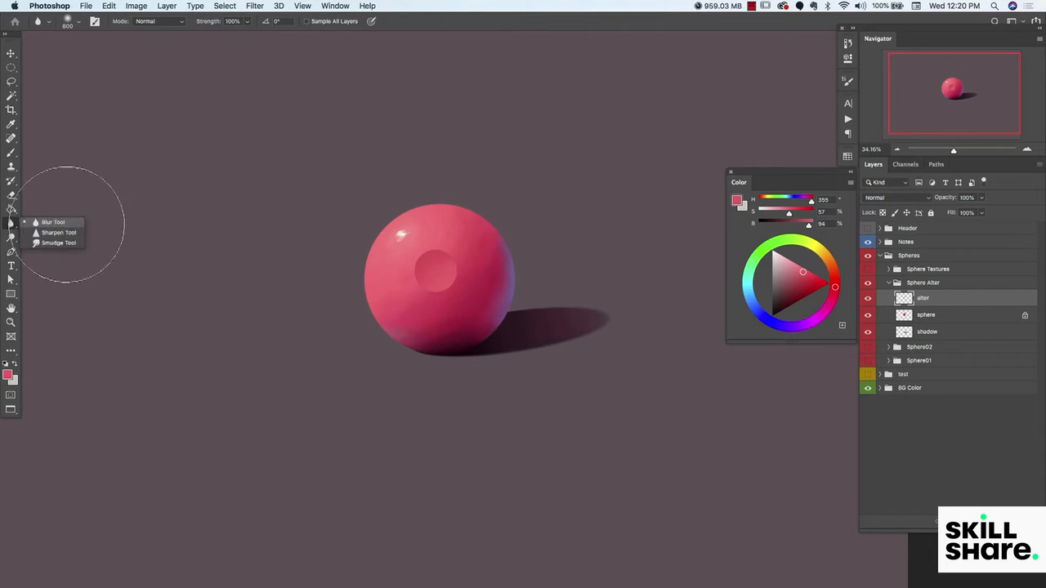
key(bracketleft)
key(bracketleft)
key(bracketleft)
key(bracketleft)
key(bracketleft)
key(bracketleft)
key(bracketleft)
key(bracketleft)
key(bracketleft)
key(bracketleft)
key(bracketleft)
key(bracketleft)
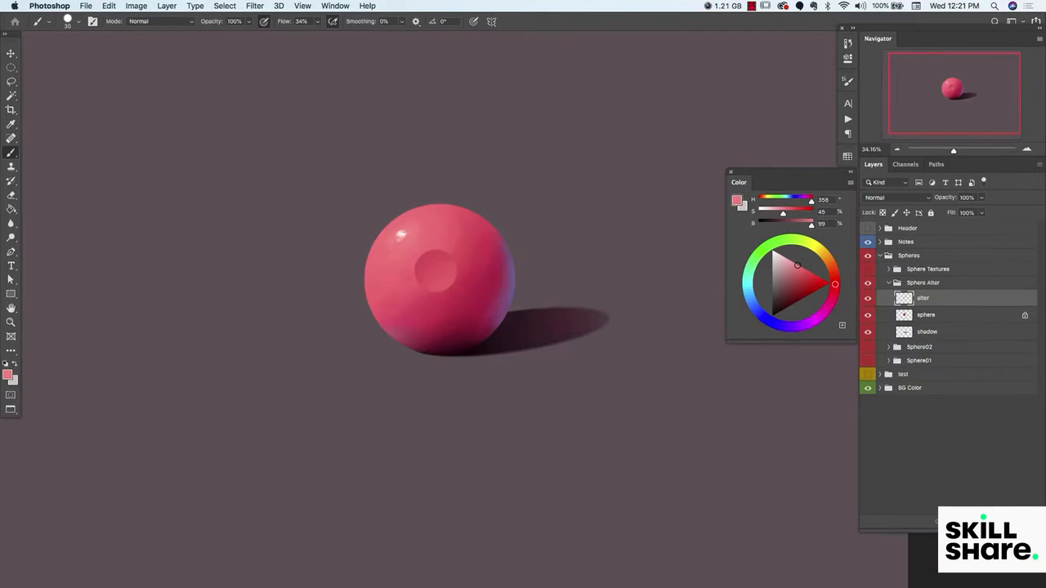
Add a new layer above alter and paint a dark spot below the sphere's highlight with red sampled from its shaded base
key(super+shift+alt+n)
alt+click(460, 343)
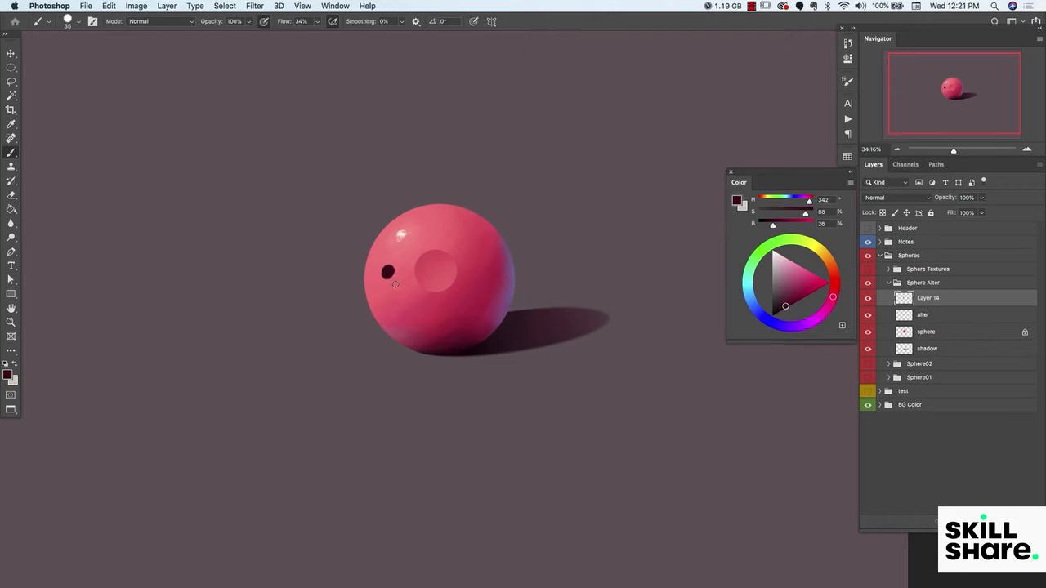
Undo the brush strokes of the dark spot
key(super+z)
key(alt+super+z)
key(alt+super+z)
key(alt+super+z)
key(alt+super+z)
key(alt+super+z)
key(alt+super+z)
key(alt+super+z)
key(alt+super+z)
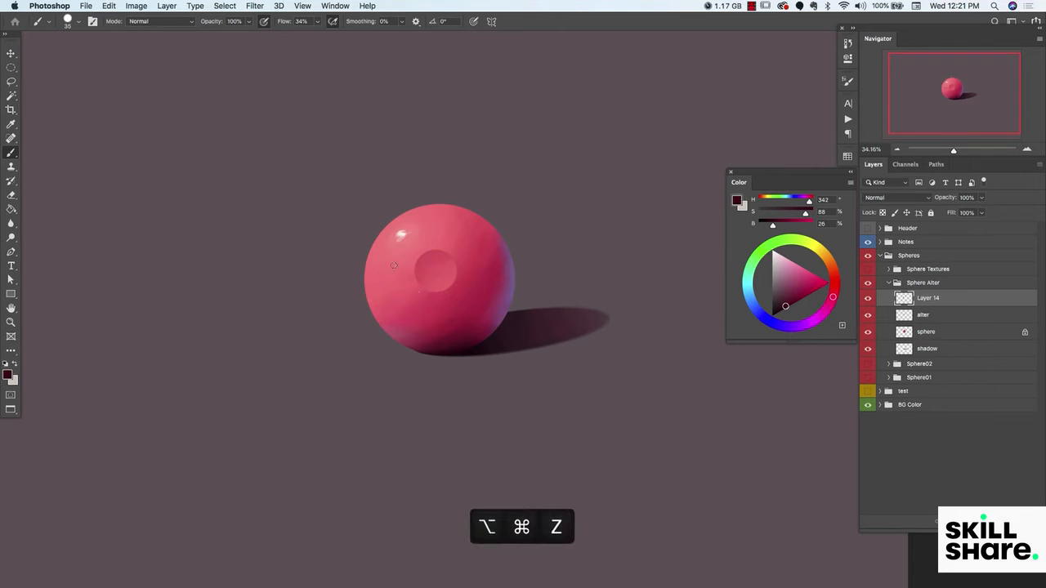
Paint a short curved dark red slit below the sphere's highlight on the new layer
drag(397, 254, 387, 274)
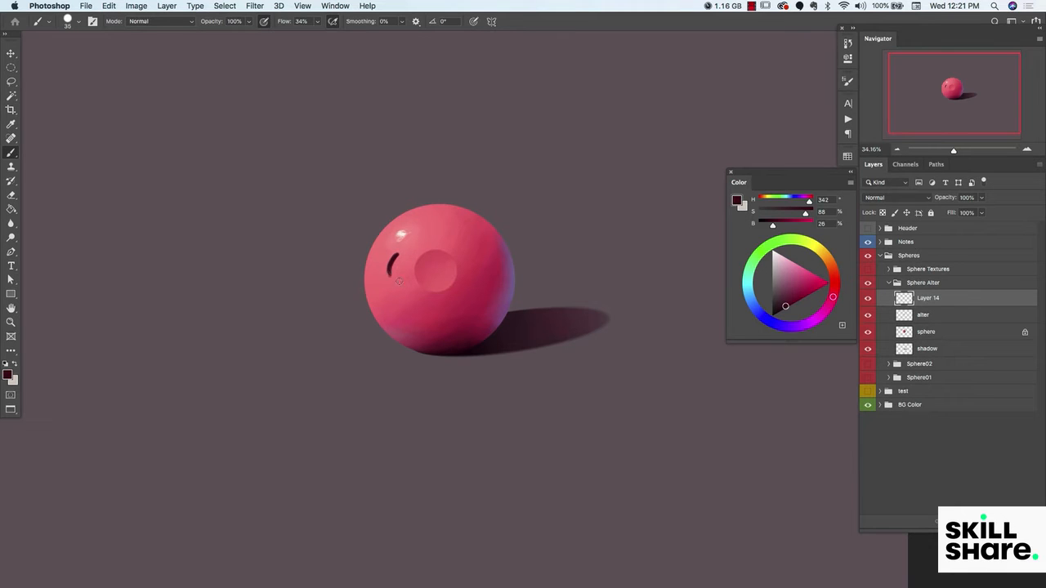
drag(393, 258, 396, 254)
drag(395, 256, 390, 263)
Shade the slit's inner wall at 20 px with reds sampled from the sphere's lower shadow, undoing one stroke
alt+click(470, 323)
drag(469, 329, 464, 330)
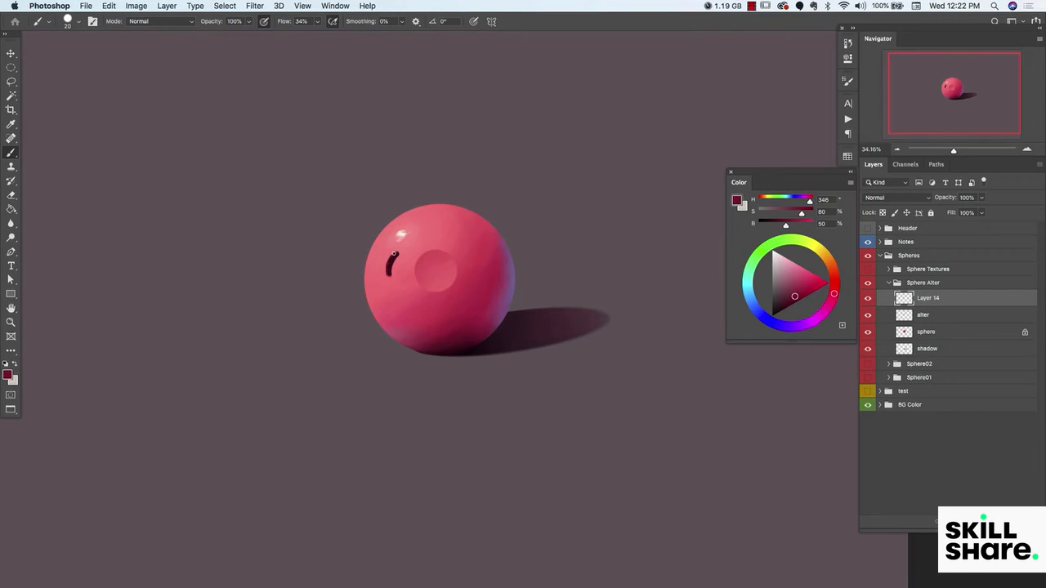
alt+click(469, 309)
alt+click(389, 271)
key(super+z)
alt+click(392, 263)
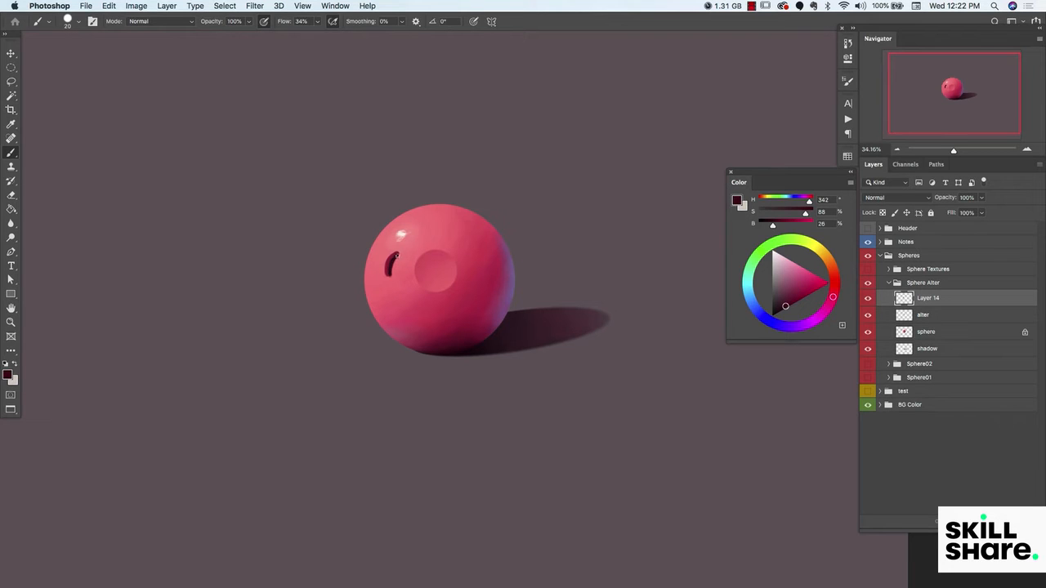
Clean the slit's edge with sampled pink and highlight its rim in lighter pink (H 357, S 43, B 100) at 15 px
alt+click(388, 280)
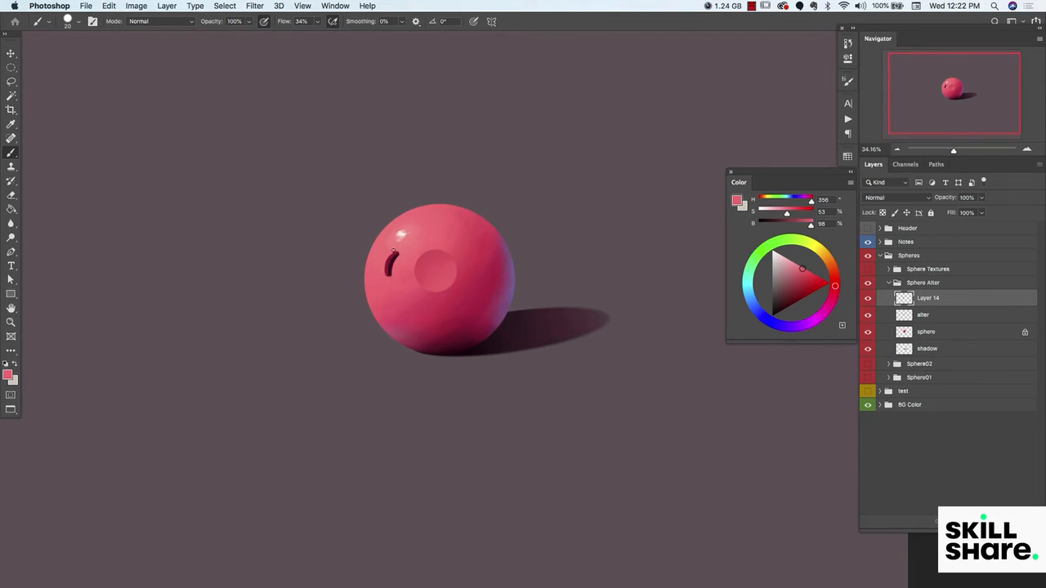
alt+click(404, 239)
click(796, 264)
key(bracketleft)
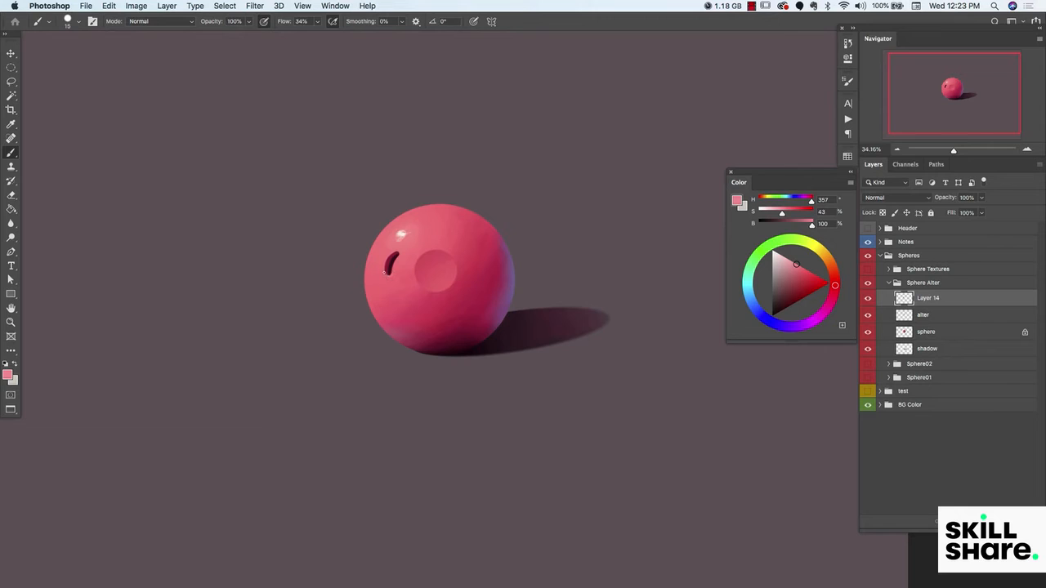
Refine the slit's inner wall and surrounding edge with dark red and pink sampled beside it
alt+click(389, 269)
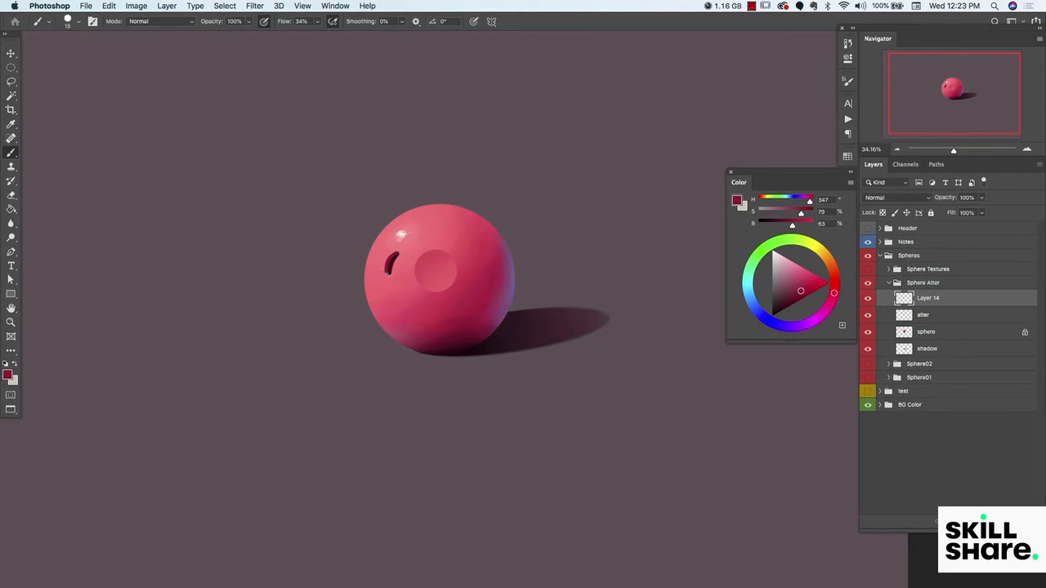
alt+click(391, 274)
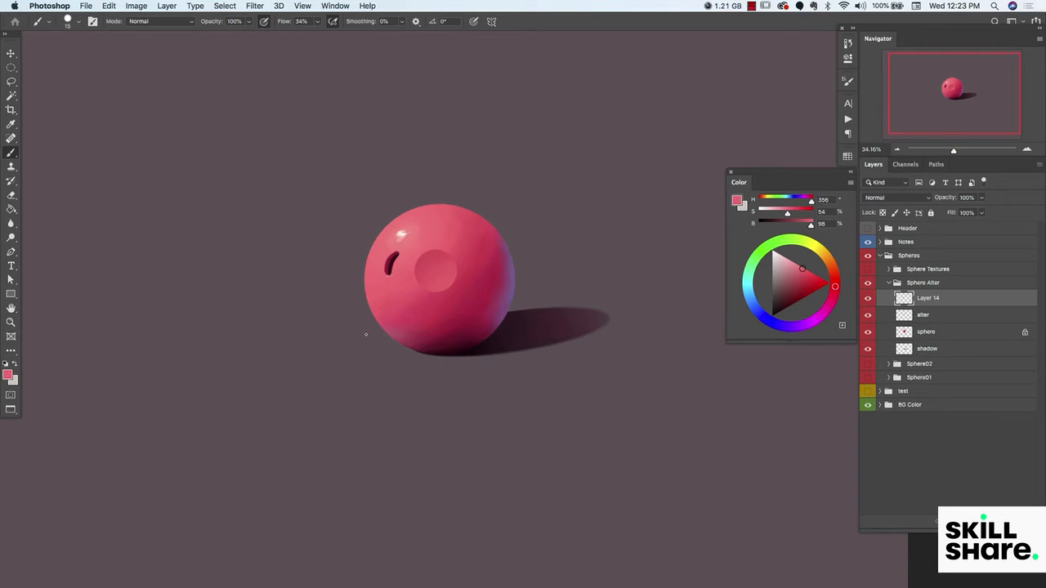
alt+click(390, 255)
Set the eraser to the loish_hard round brush and clean up the paint around the slit
key(e)
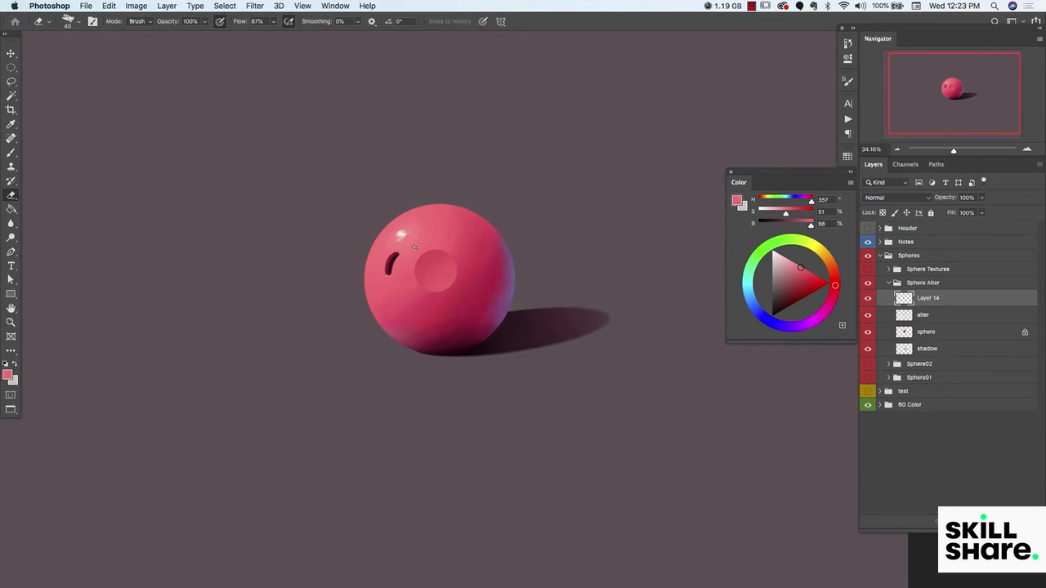
click(80, 22)
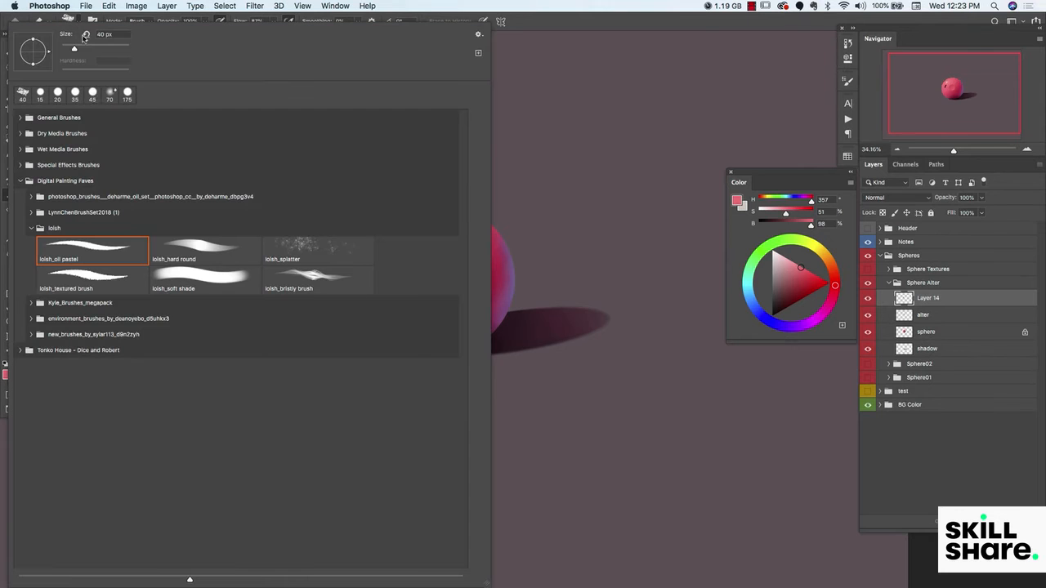
click(204, 248)
click(526, 51)
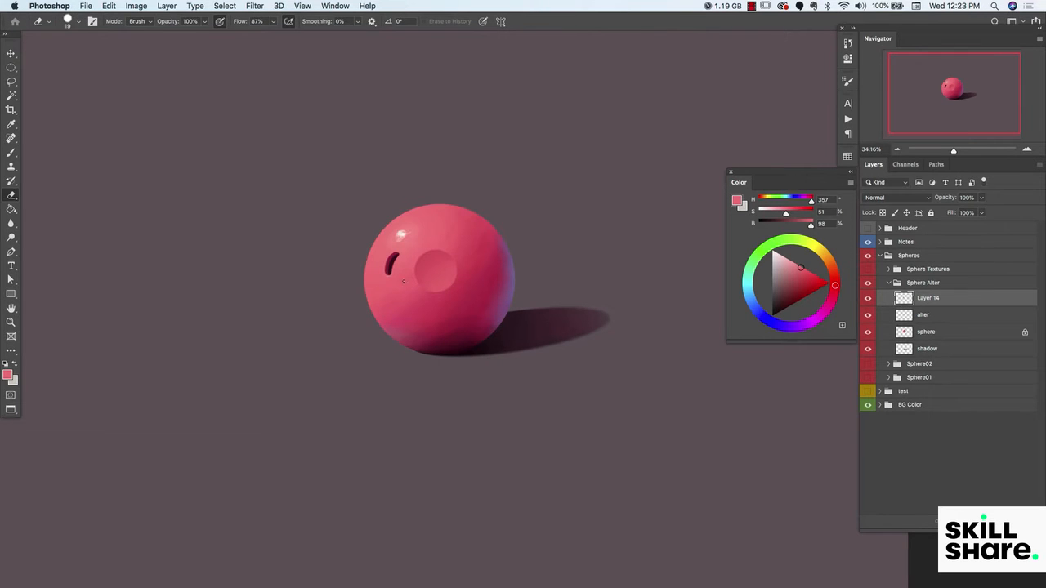
key(b)
key(e)
Deepen the inside of the slit with very dark reds sampled from the sphere's shaded base, down to H 339, S 97, B 14
key(b)
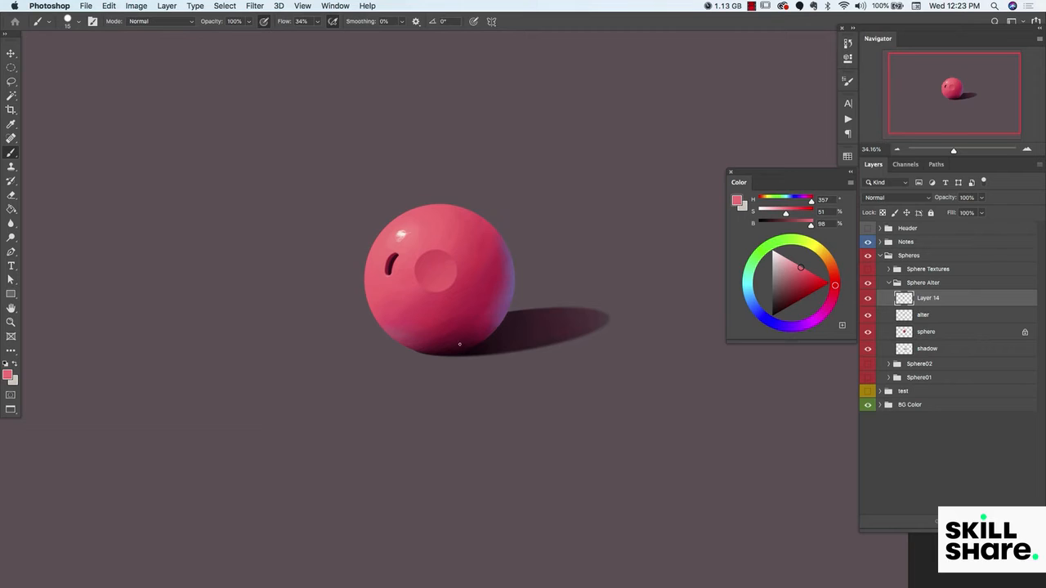
drag(456, 335, 452, 333)
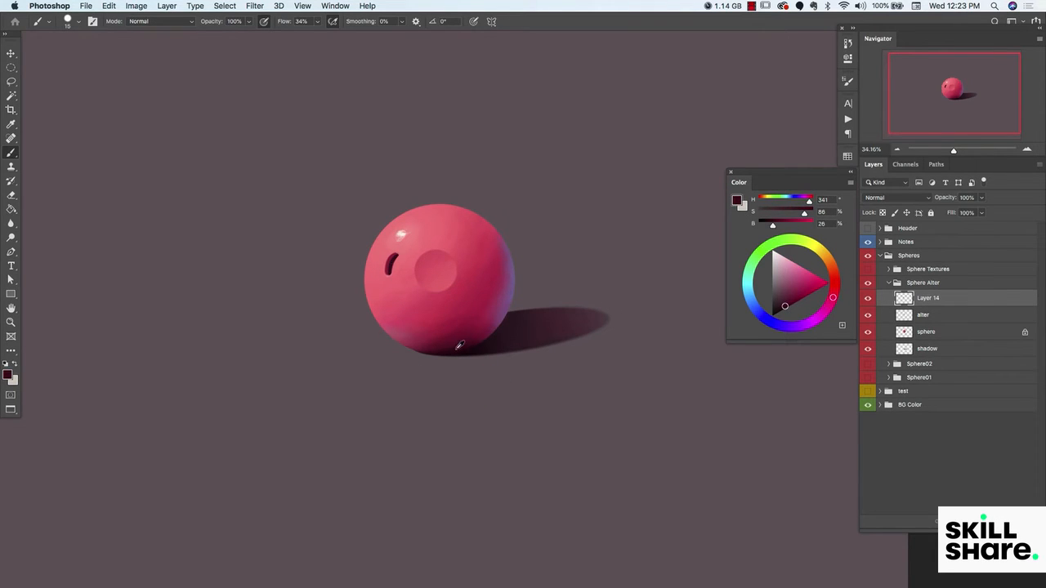
mouse_move(475, 330)
mouse_down()
mouse_move(474, 313)
mouse_move(469, 324)
mouse_up()
drag(459, 349, 453, 353)
drag(396, 260, 397, 256)
key(e)
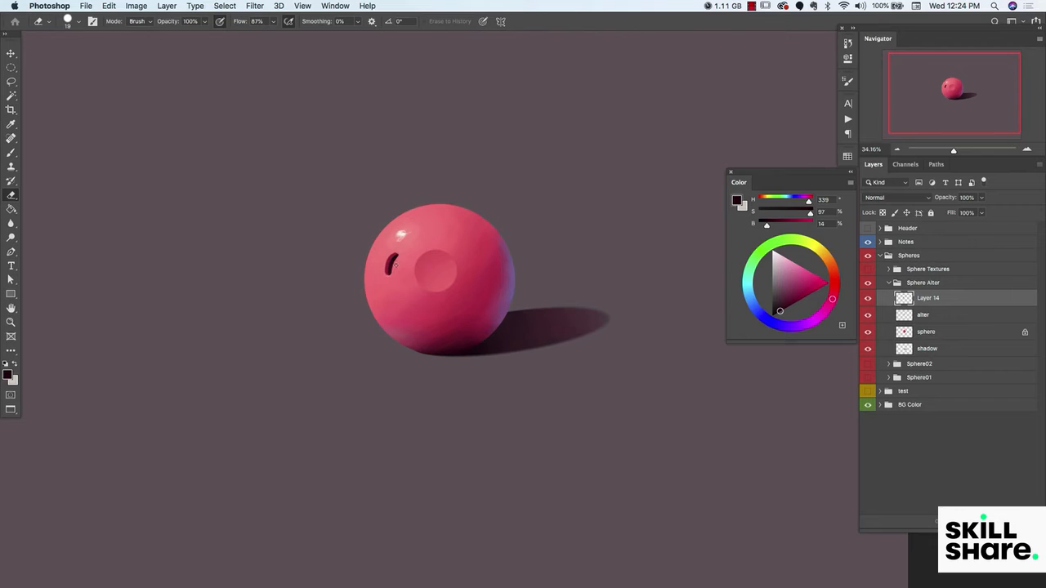
Add a new layer above Layer 14, rename Layer 14 as hole, and select the new layer
key(b)
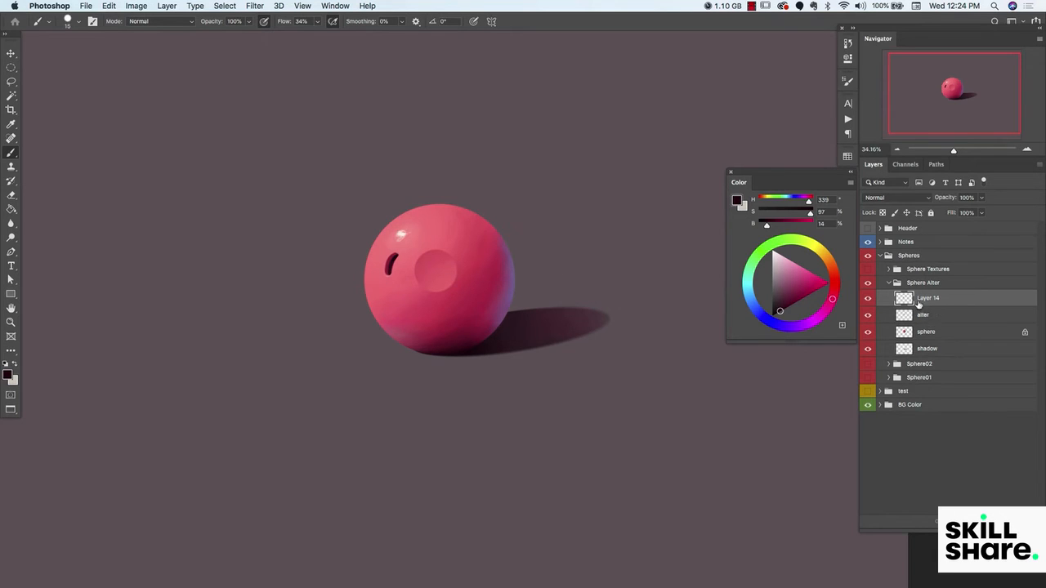
key(super+shift+alt+n)
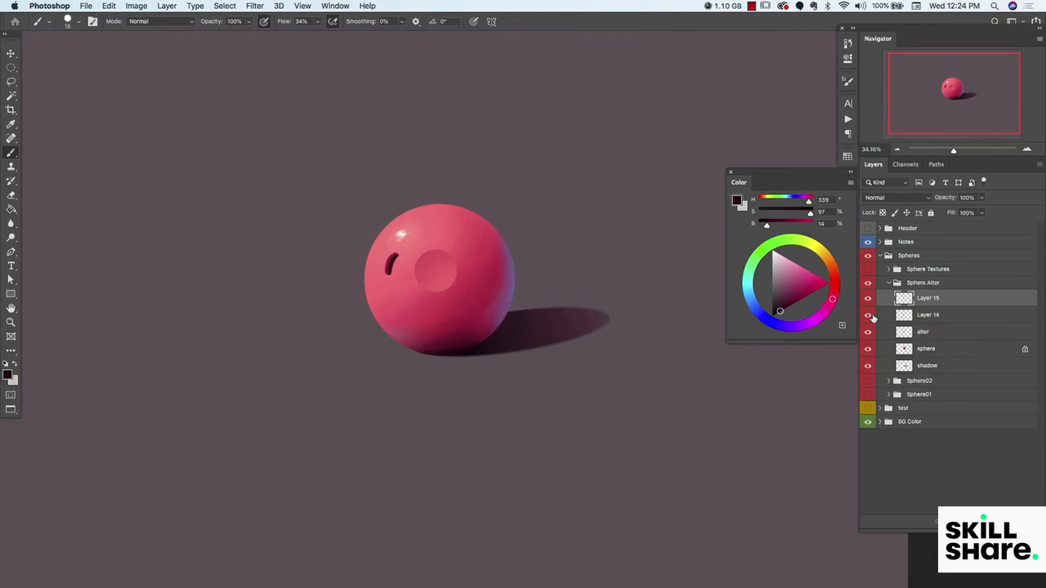
double_click(923, 316)
text(hole)
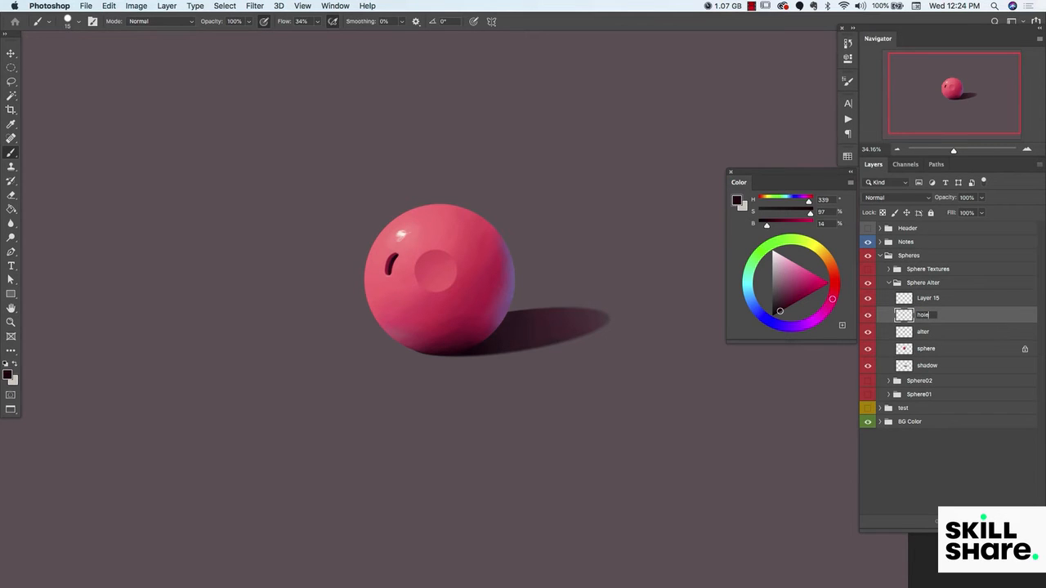
click(924, 332)
click(928, 300)
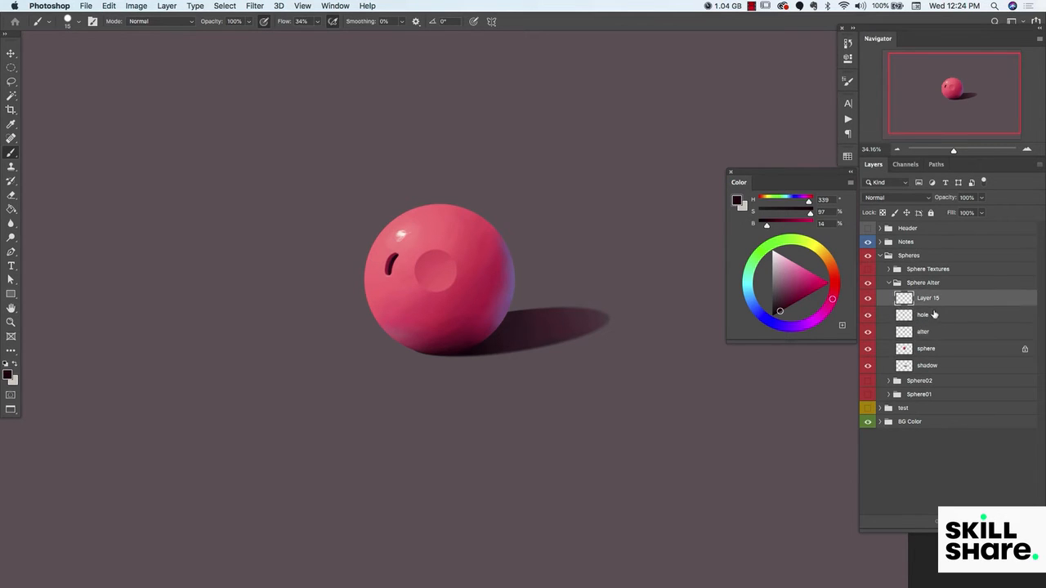
Rename the alter layer as flat and reselect the empty Layer 15
double_click(923, 332)
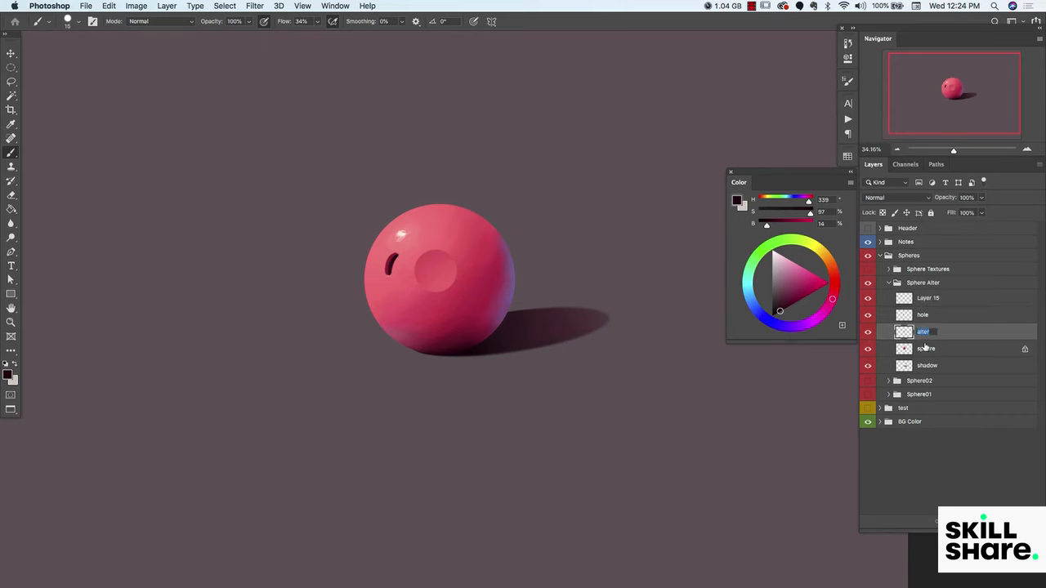
text(flut)
key(Return)
click(930, 299)
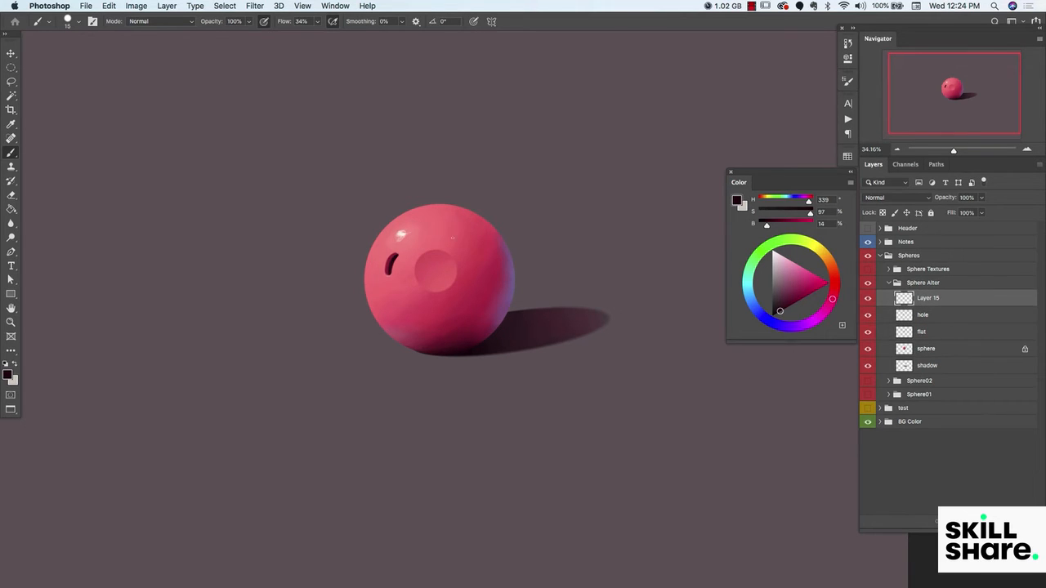
Paint and clean up the dark curved side wall of a raised ridge at the sphere's top, using H 346, S 81, B 49 at 30 px
mouse_move(470, 321)
mouse_down()
mouse_move(461, 342)
mouse_move(457, 327)
mouse_up()
key(bracketright)
key(bracketright)
mouse_move(467, 208)
mouse_down()
mouse_move(431, 219)
mouse_move(442, 207)
mouse_up()
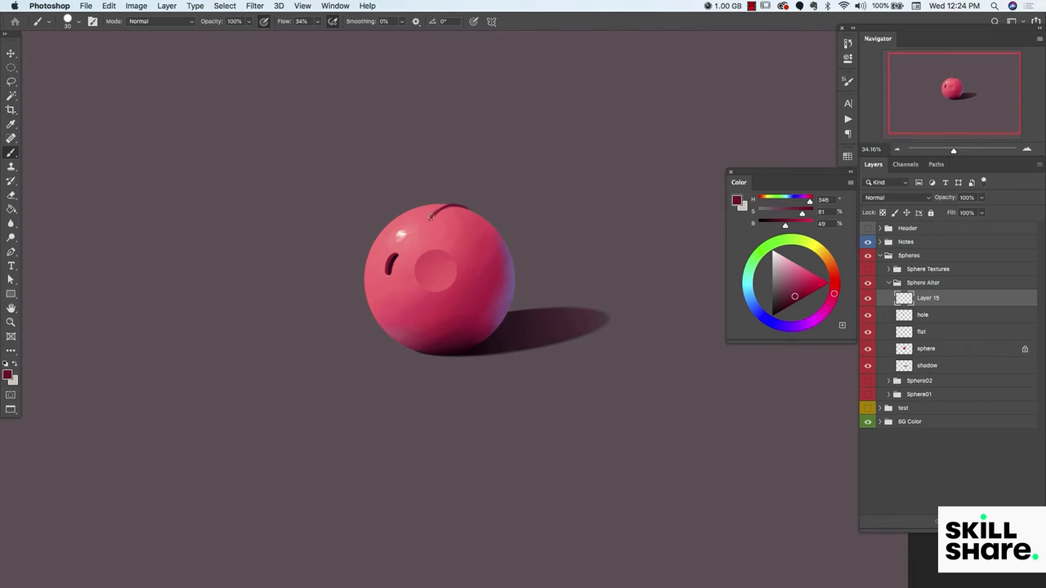
mouse_move(435, 212)
mouse_down()
mouse_move(467, 208)
mouse_move(433, 213)
mouse_move(474, 212)
mouse_move(437, 210)
mouse_up()
mouse_move(430, 214)
mouse_down()
mouse_move(444, 204)
mouse_move(431, 217)
mouse_up()
mouse_move(429, 211)
mouse_down()
mouse_move(451, 203)
mouse_move(435, 212)
mouse_up()
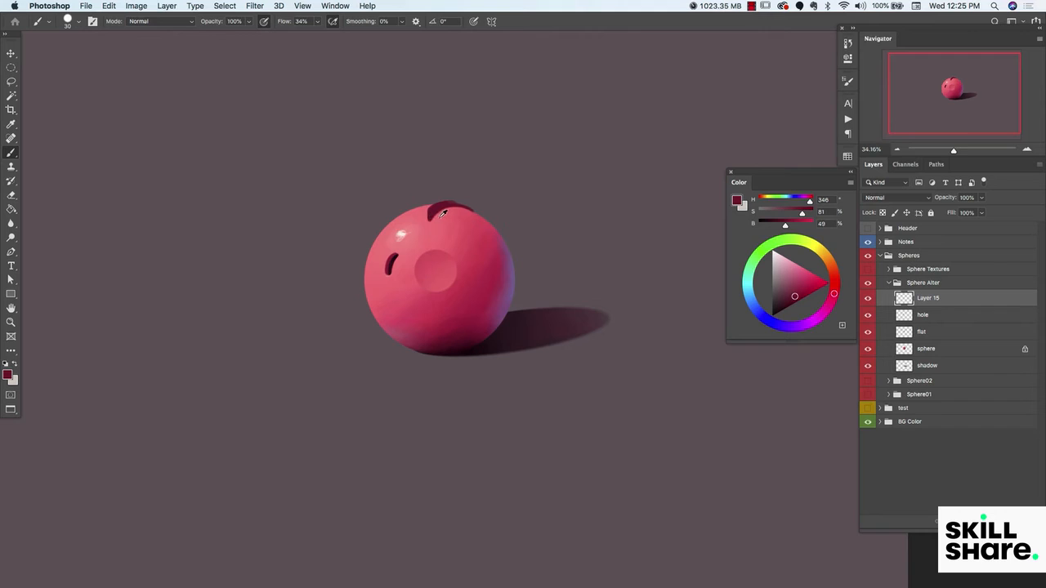
key(e)
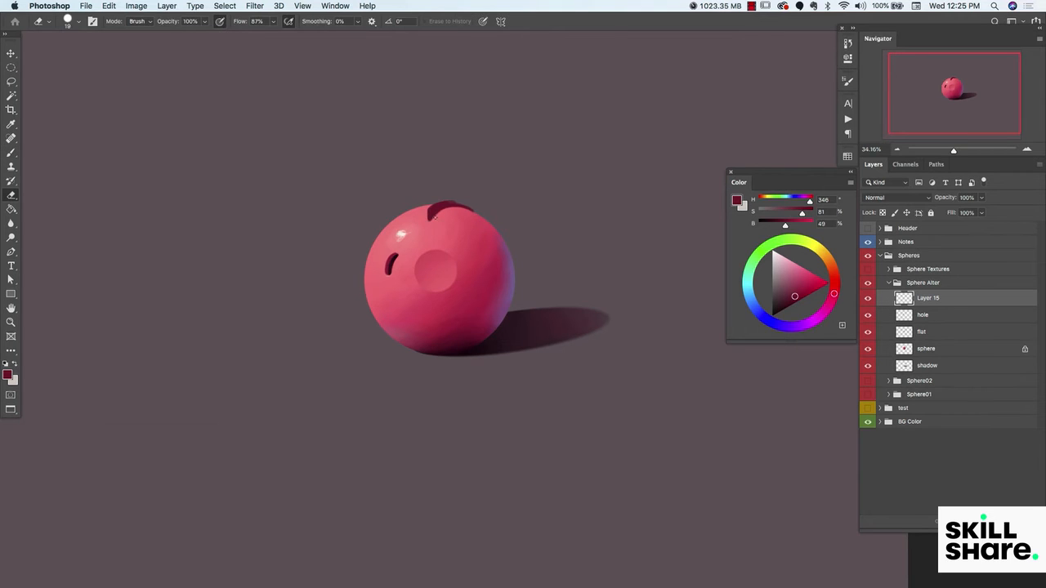
key(b)
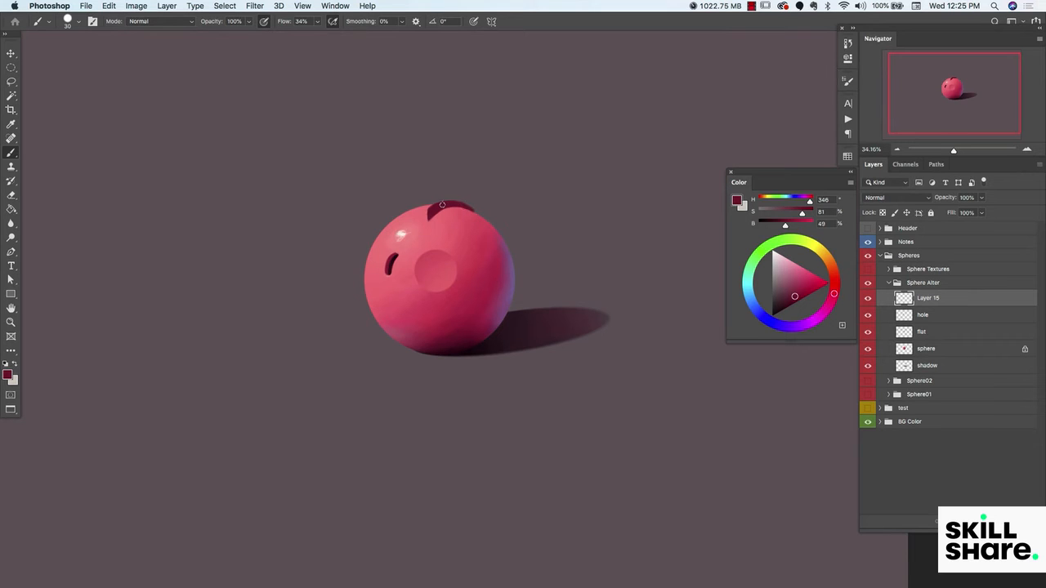
Paint the ridge's front end face in medium pink sampled from the sphere, H 348, S 71, B 80
alt+click(432, 225)
alt+click(482, 267)
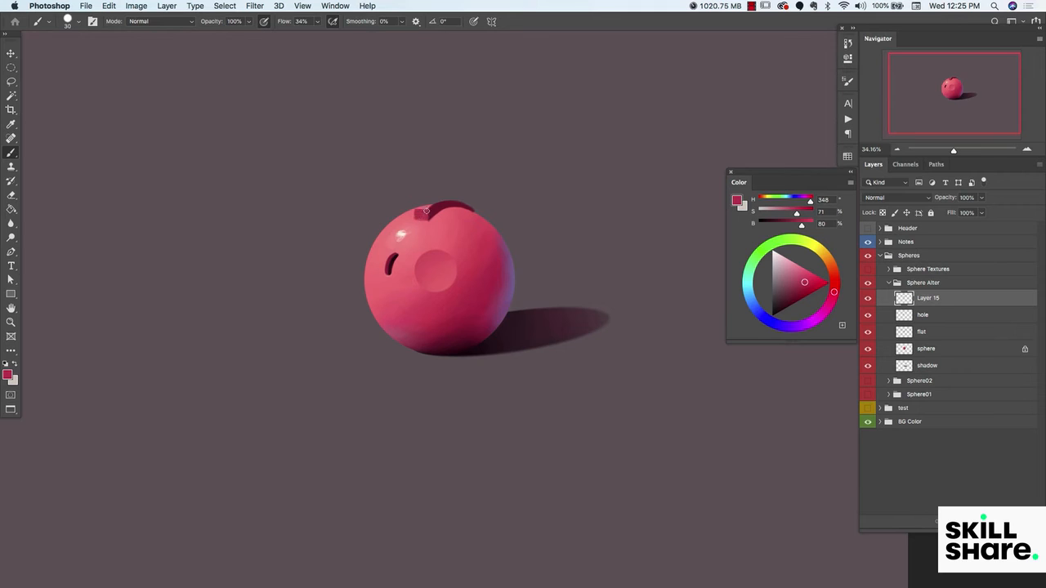
alt+click(429, 216)
Paint the ridge's top surface along its curve in light pink, H 359, S 41, B 100
alt+click(414, 235)
drag(416, 209, 433, 200)
alt+click(424, 205)
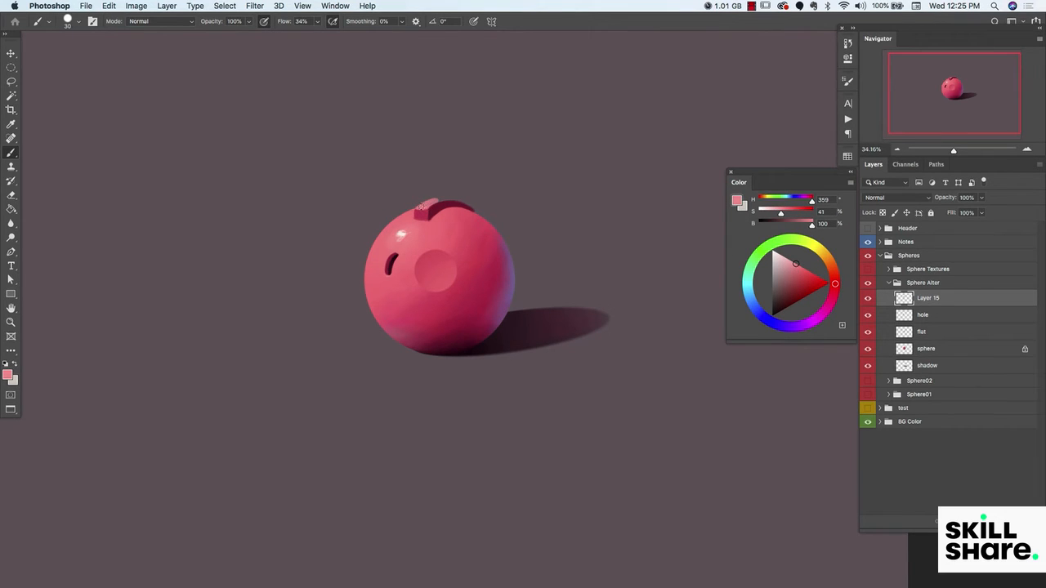
drag(430, 201, 451, 199)
Erase the ridge's stray outer edge and refine its side wall and end face with colors sampled from them
key(e)
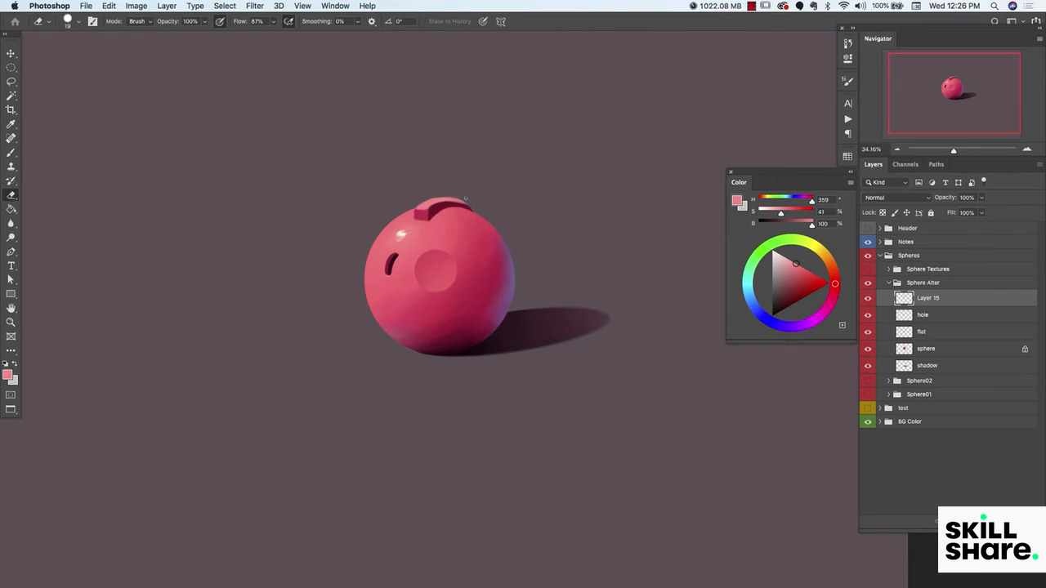
key(b)
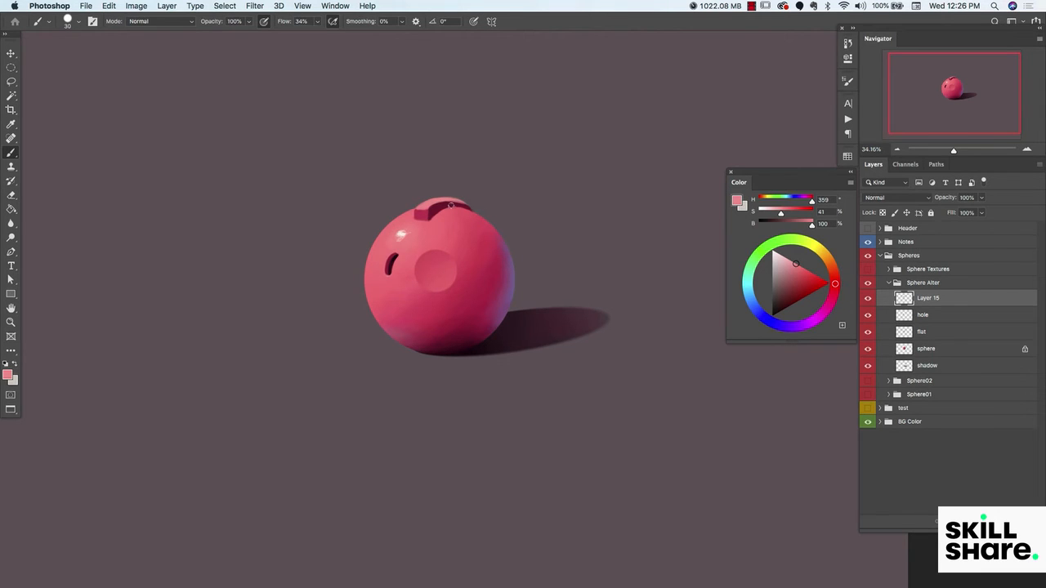
alt+click(449, 205)
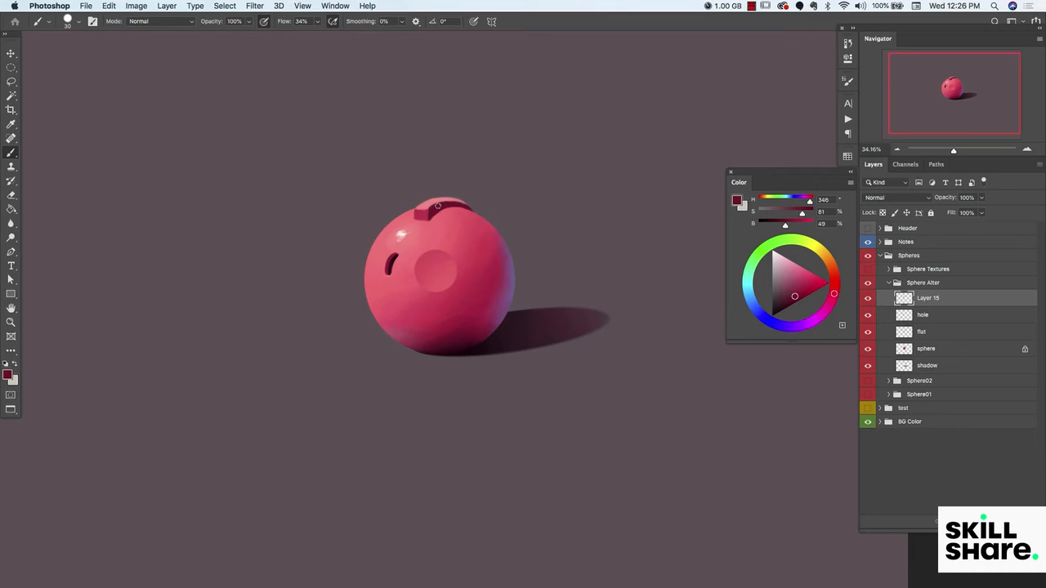
alt+click(425, 210)
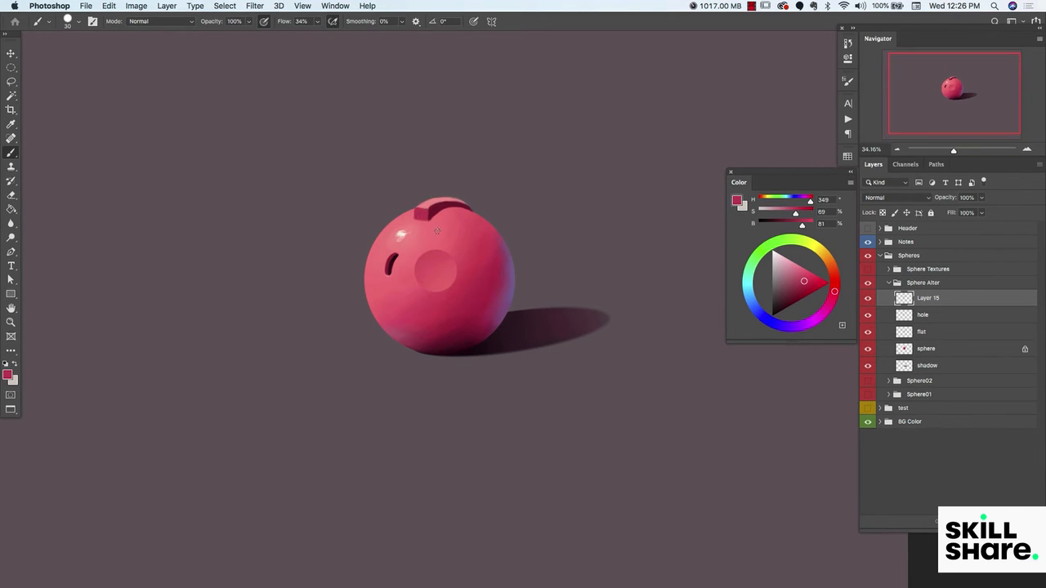
Lock Layer 15's transparent pixels and shade the ridge's end face with pinks sampled from the sphere, including H 350, S 64, B 89
alt+click(439, 304)
click(883, 213)
click(868, 300)
click(868, 299)
alt+click(418, 324)
drag(417, 217, 421, 218)
alt+click(420, 278)
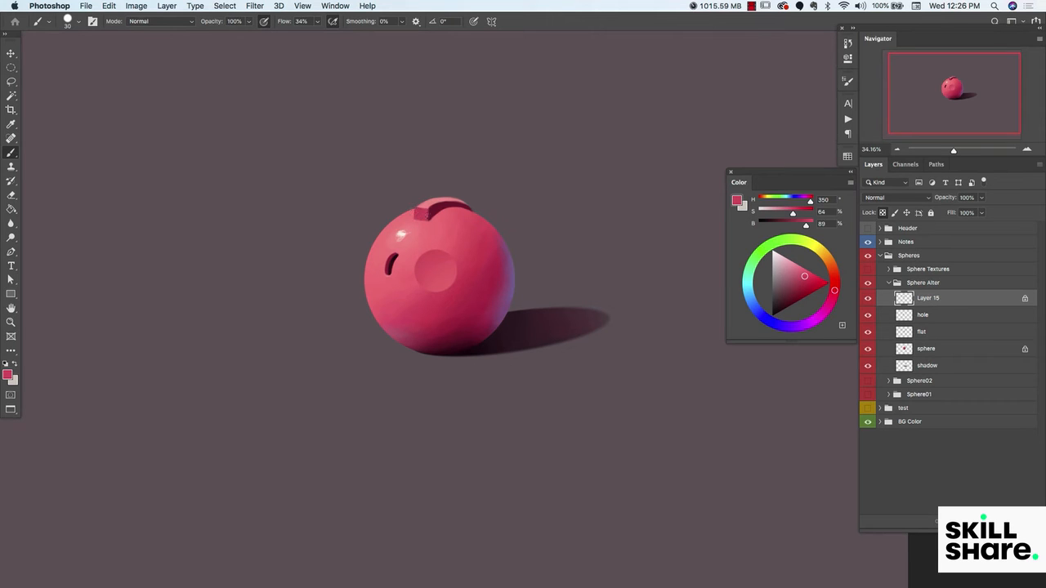
Lighten and blend the ridge's dark side wall with reds sampled from the sphere and the ridge, including H 347, S 75, B 73
alt+click(487, 294)
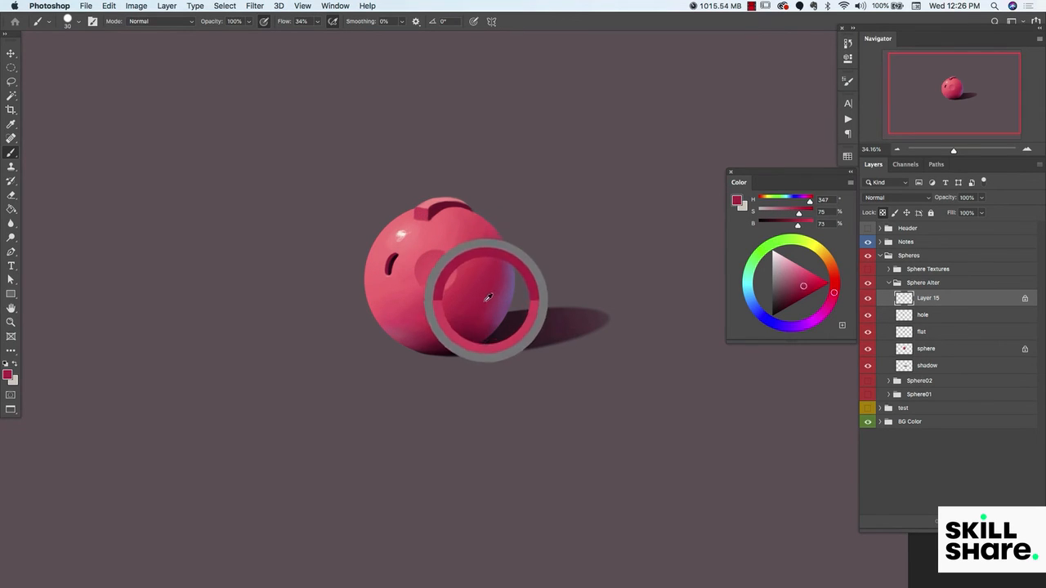
alt+click(441, 209)
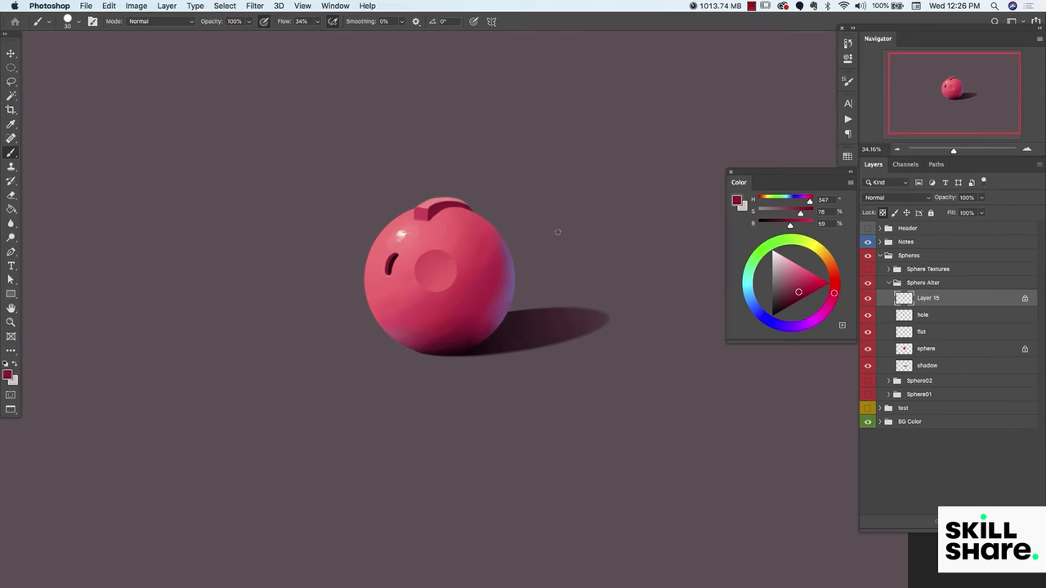
alt+click(434, 207)
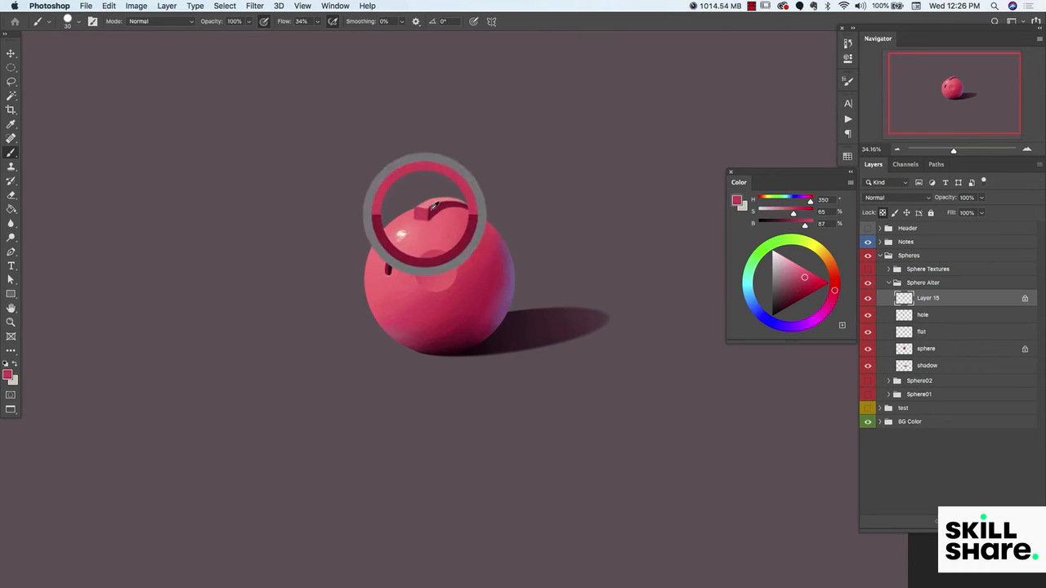
alt+click(436, 204)
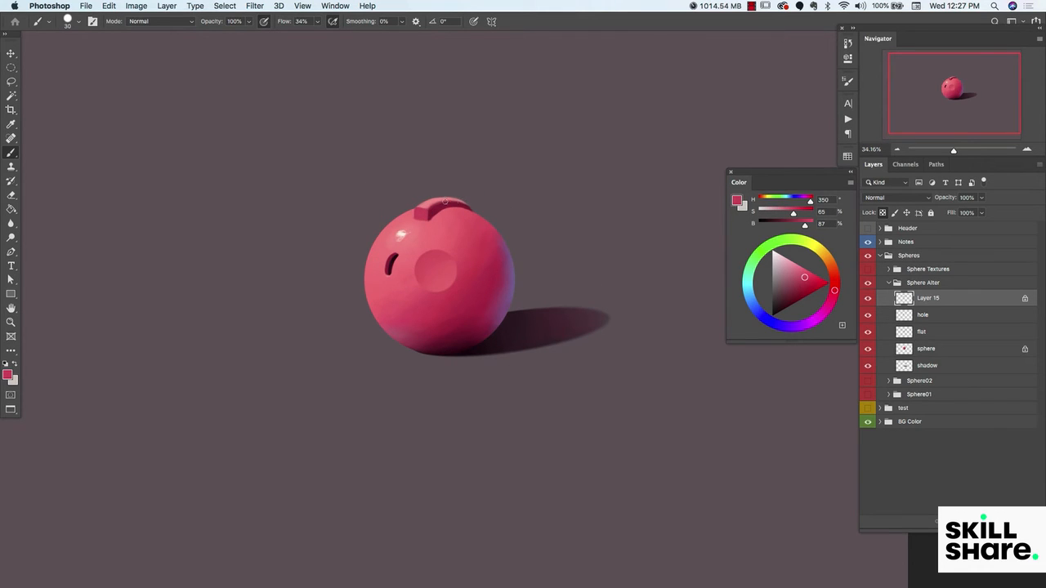
alt+click(421, 209)
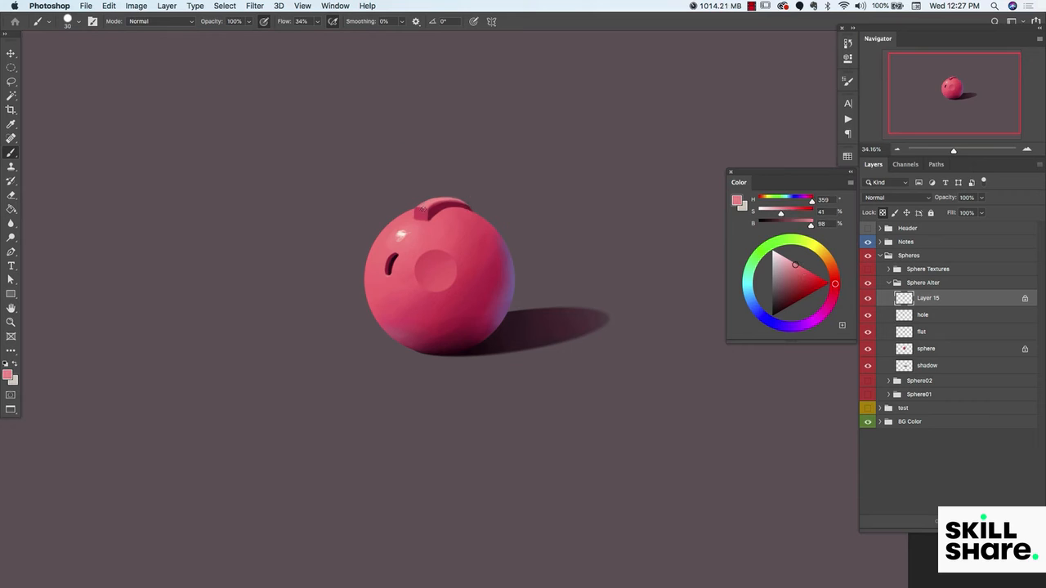
alt+click(426, 209)
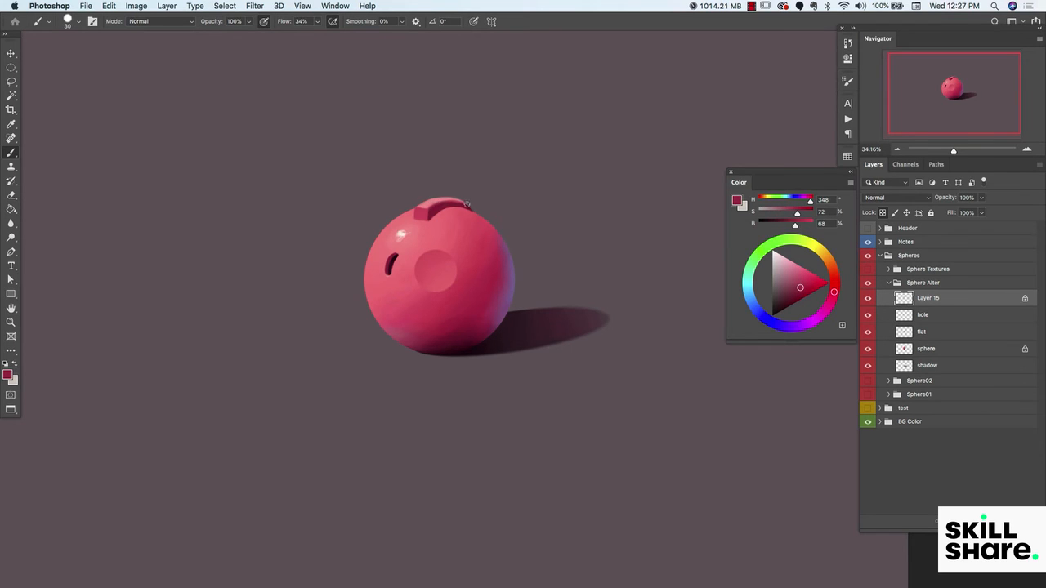
Refine the edges between the ridge's top, side and end faces with sampled pinks, including H 359, S 42, B 99
alt+click(442, 198)
alt+click(433, 199)
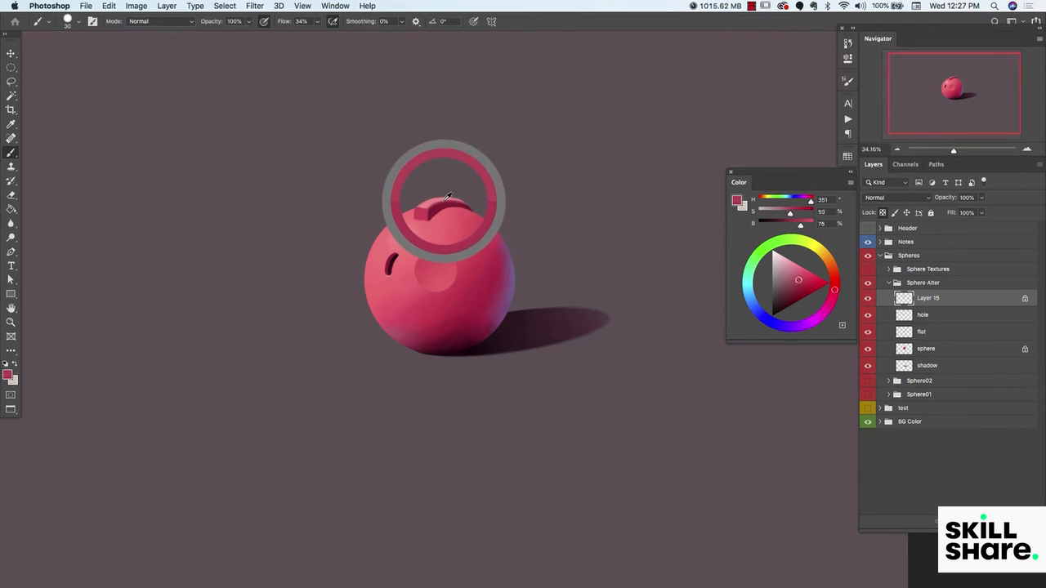
alt+click(424, 204)
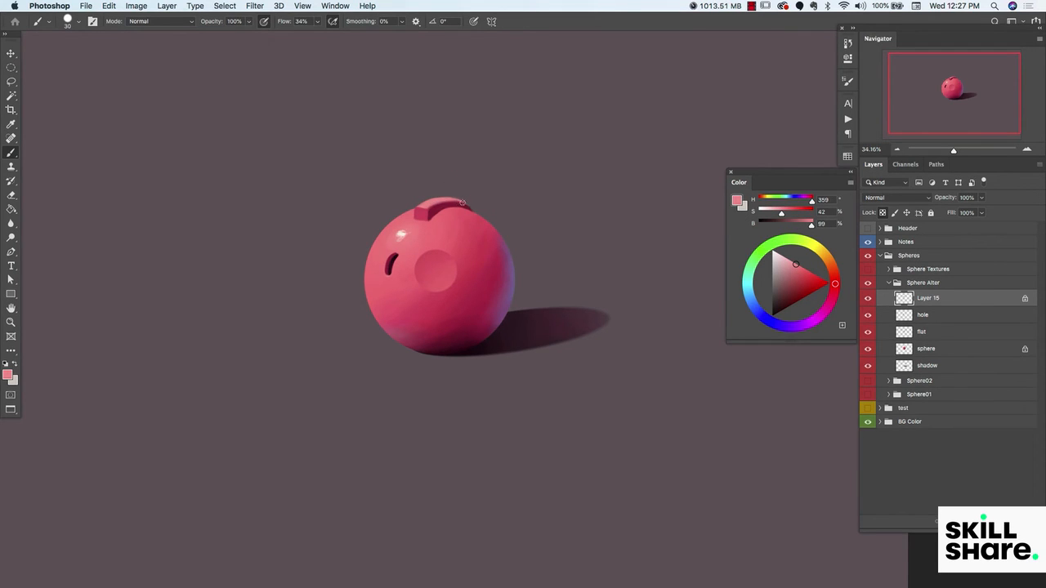
alt+click(429, 203)
alt+click(426, 211)
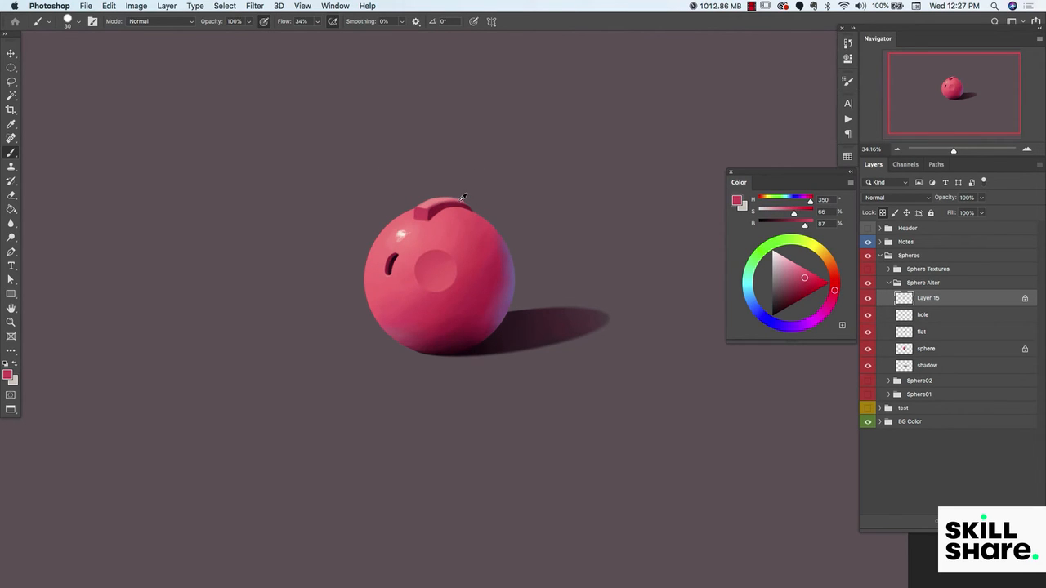
Undo the last ridge stroke and retouch the ridge's edges with sampled reds and pinks, including H 348, S 71, B 69
alt+click(433, 207)
key(super+z)
alt+click(459, 197)
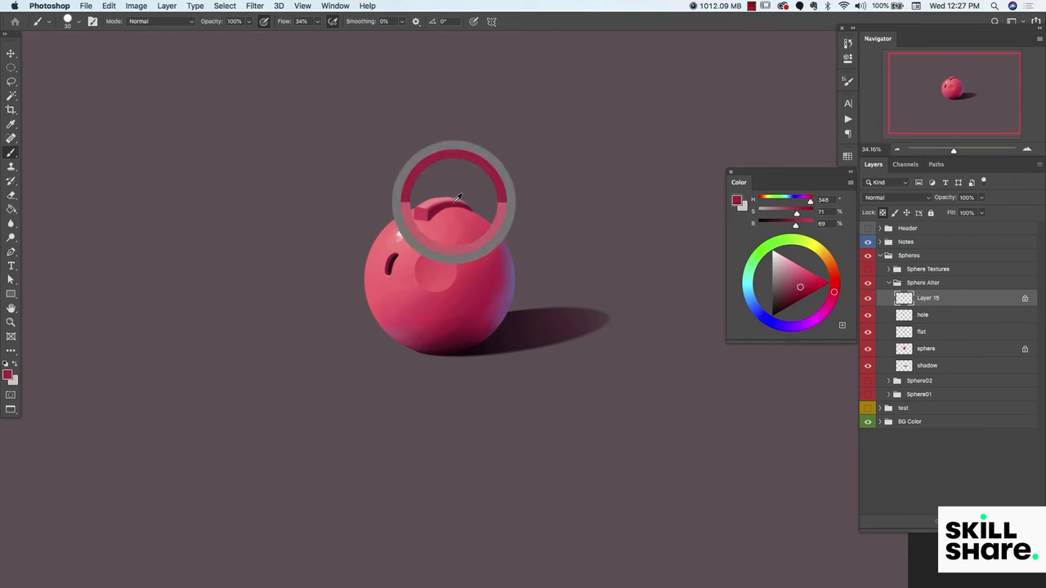
alt+click(427, 209)
alt+click(419, 206)
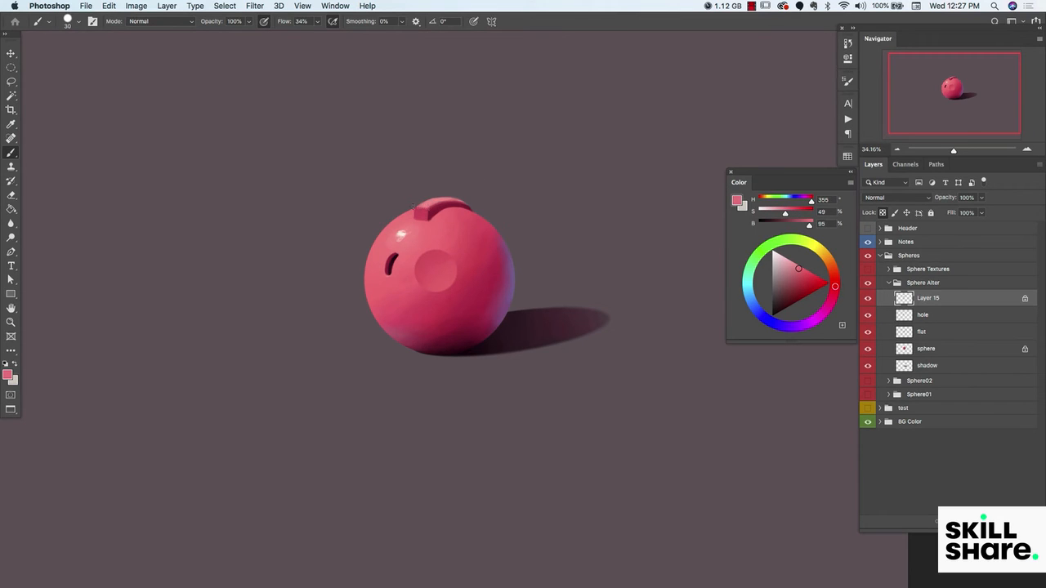
alt+click(429, 207)
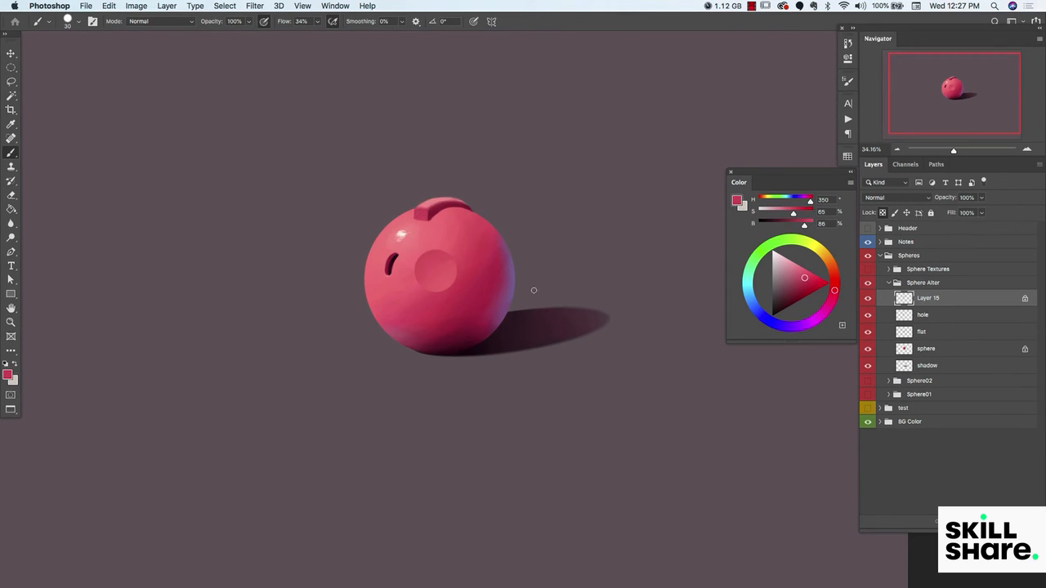
Soften the corner between the ridge's end face and side wall with sampled pink, H 356, S 52, B 98
alt+click(431, 222)
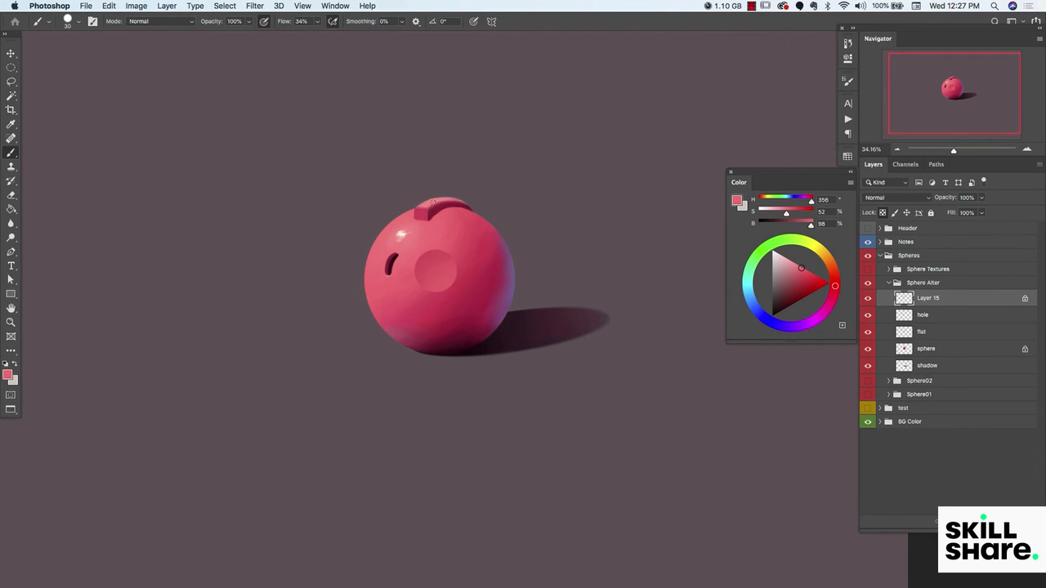
drag(427, 209, 427, 213)
alt+click(481, 306)
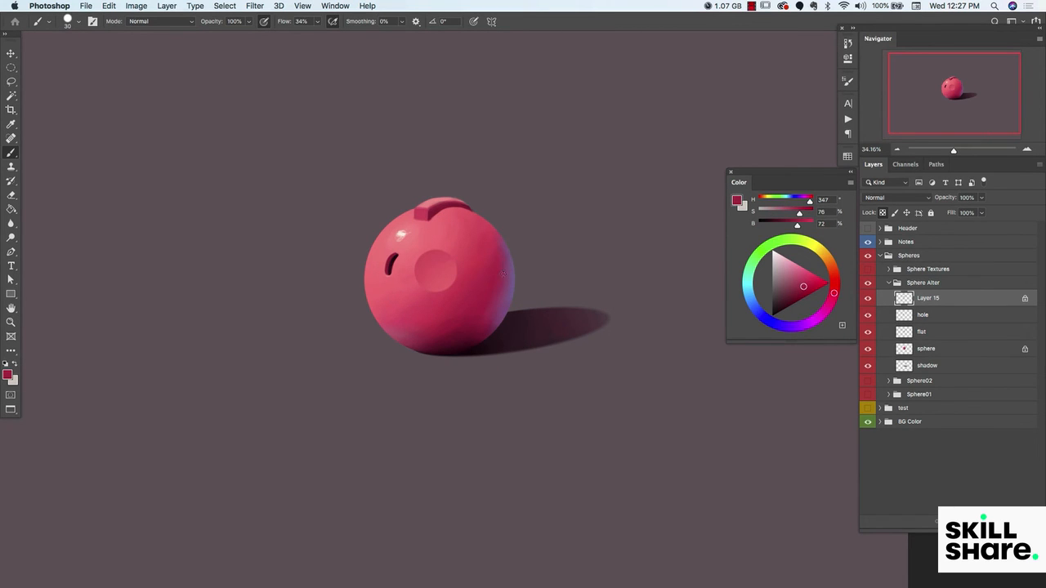
Unlock Layer 15's transparent pixels, compare the ridge by toggling its visibility, and rename the layer as Extrude
click(882, 213)
click(868, 298)
click(868, 299)
double_click(926, 299)
text(Extrude)
Add a new layer directly above the hole layer and name it shadow
click(928, 309)
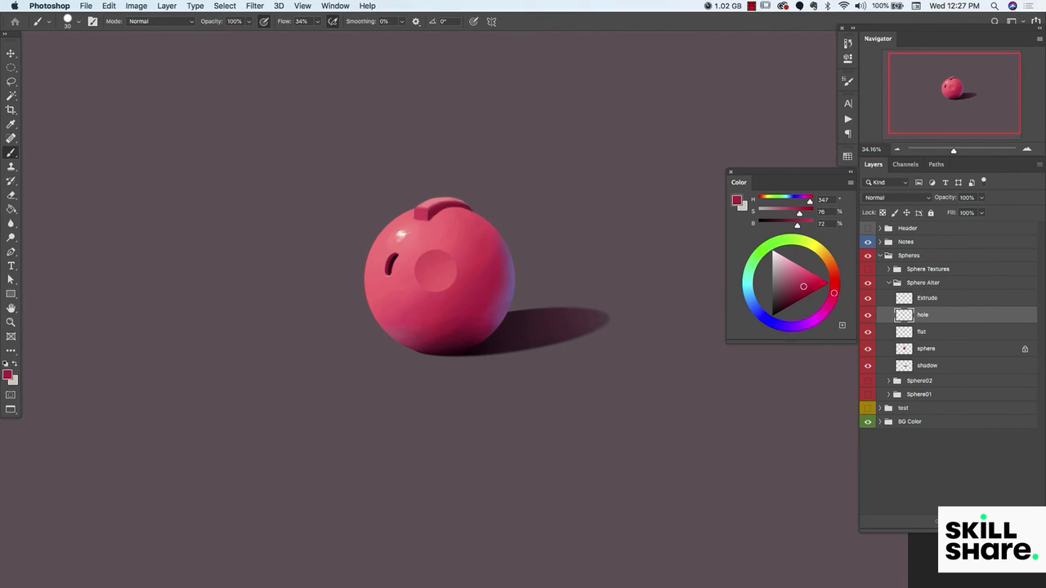
click(1015, 521)
double_click(928, 316)
text(shadow)
key(Return)
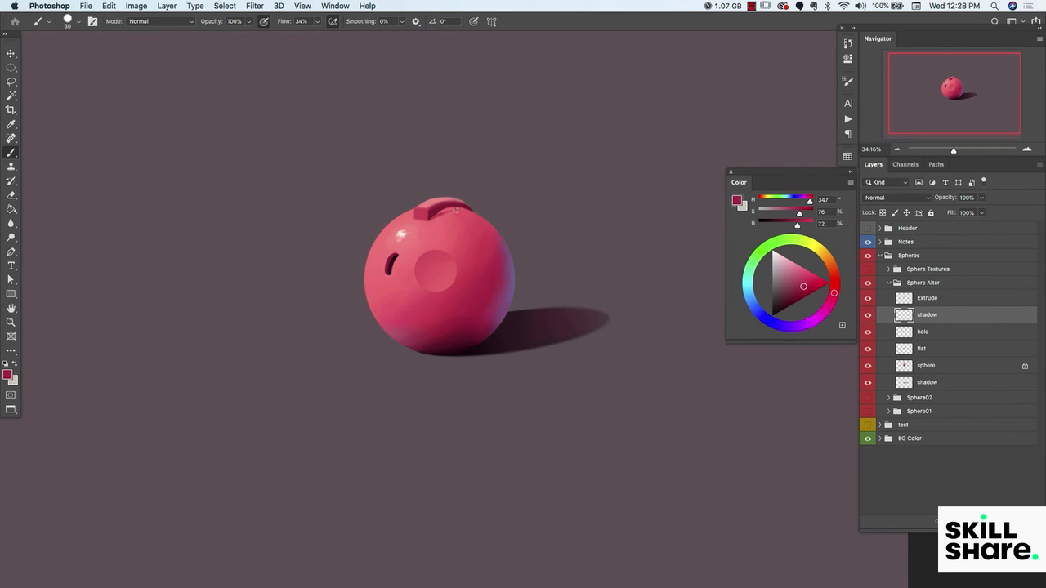
Paint the ridge's cast shadow with sampled pink, H 349, S 67, B 80, and mask the new shadow layer to the sphere's outline
alt+click(433, 215)
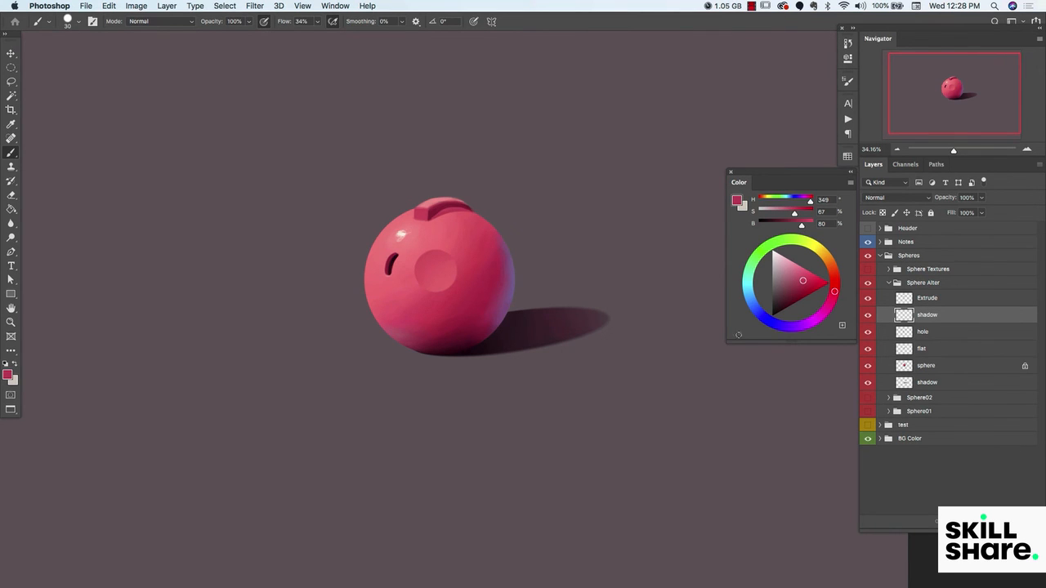
super+click(904, 368)
click(966, 522)
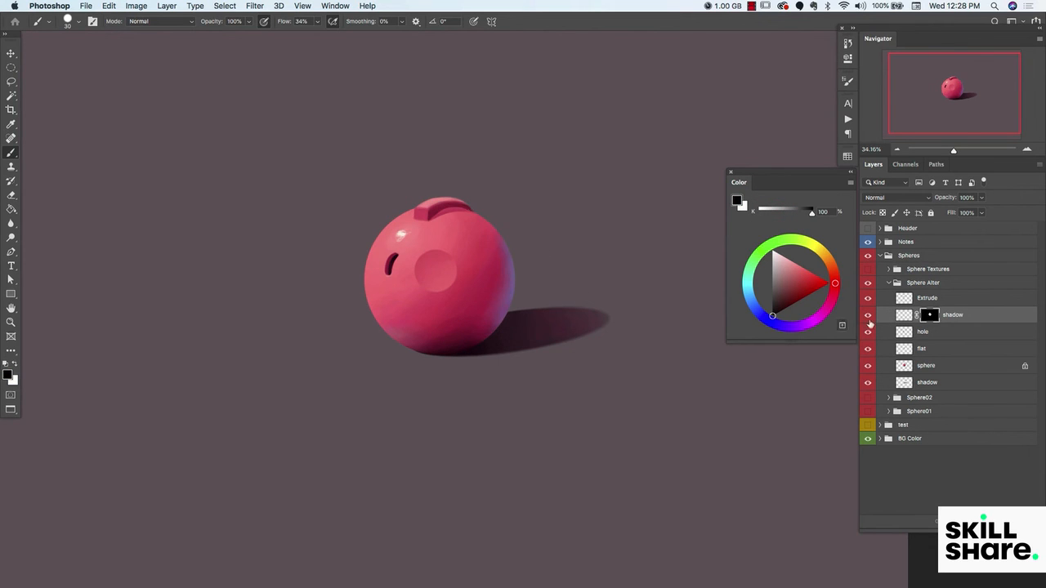
Compare the sphere with and without the ridge's cast shadow by toggling the visibility of the masked shadow layer
click(868, 316)
click(868, 317)
click(868, 318)
click(868, 317)
click(927, 299)
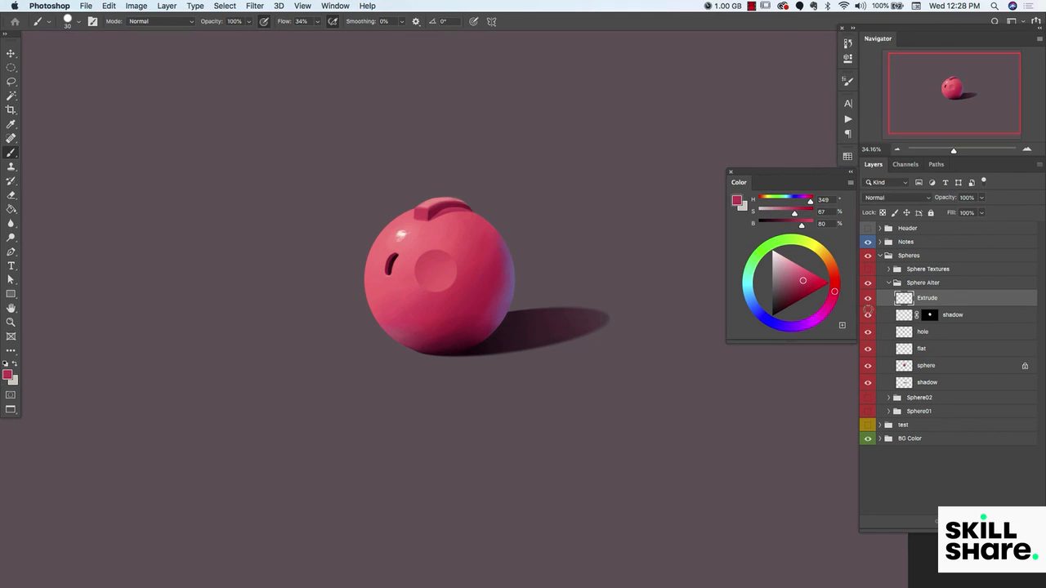
key(e)
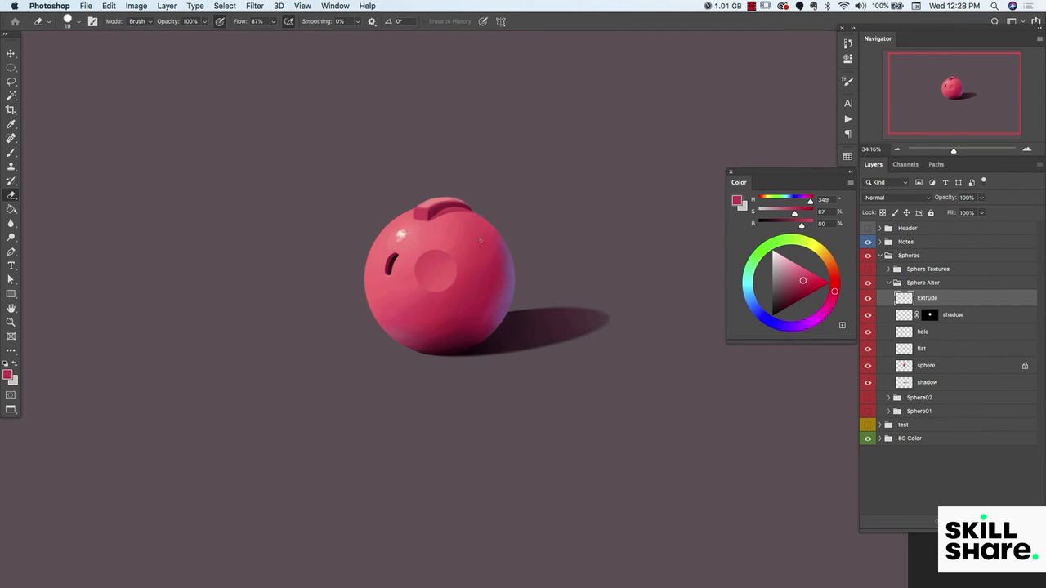
Deepen the ridge's cast shadow on the masked shadow layer with a darker pink, H 349, S 75, B 67
key(b)
click(950, 323)
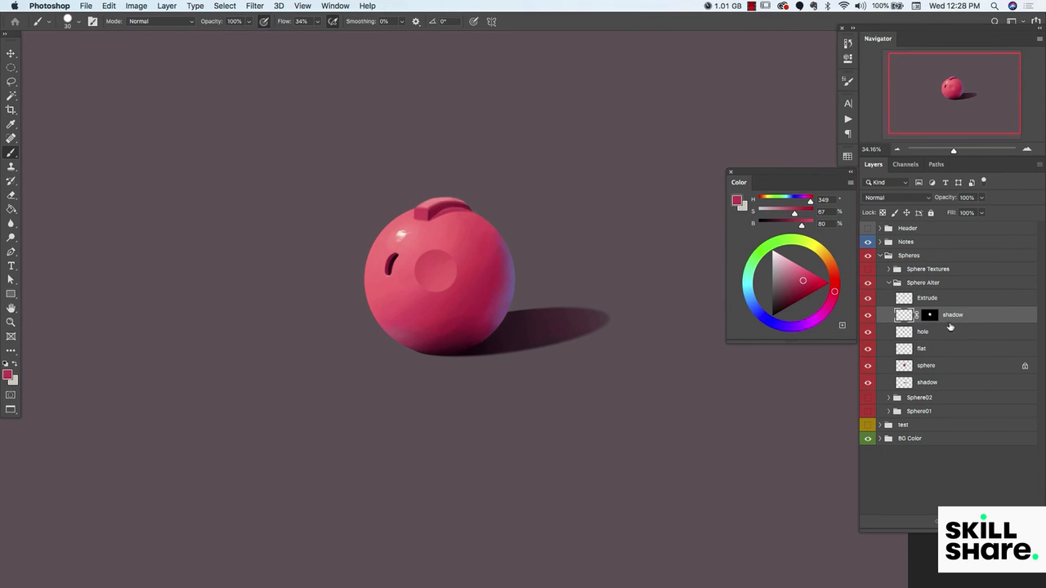
alt+click(449, 214)
alt+click(461, 214)
alt+click(465, 213)
alt+click(440, 214)
alt+click(447, 211)
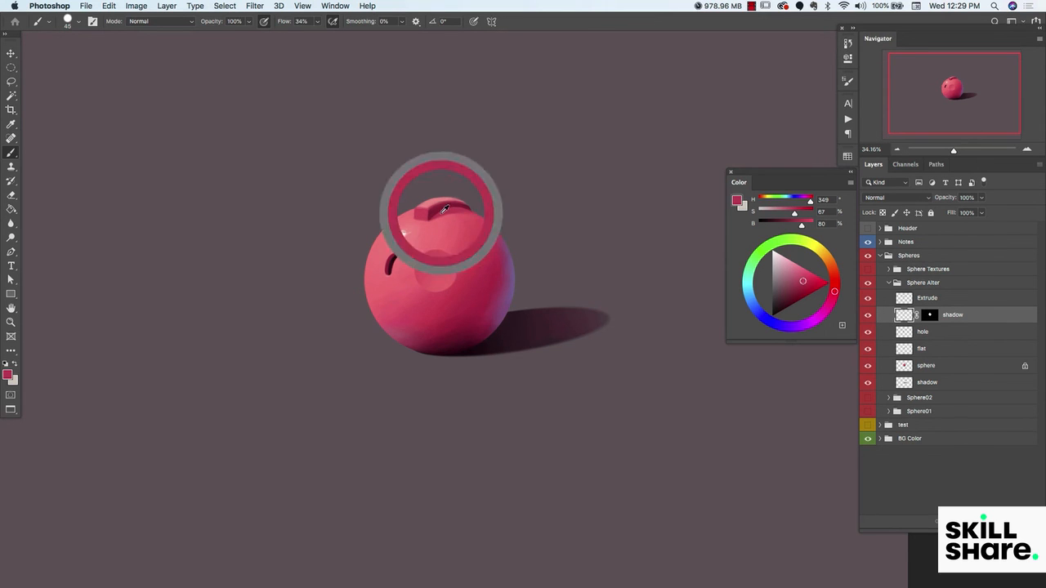
click(800, 287)
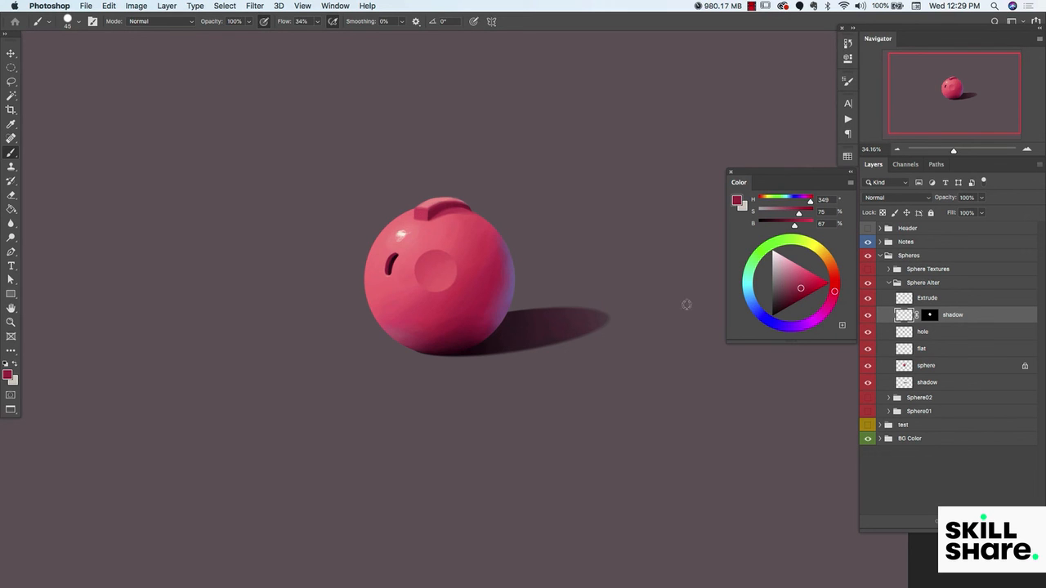
Lock the Extrude layer's transparent pixels and paint purple reflected light, H 272, S 32, B 82, on the ridge's far end, blended with sampled pink
click(927, 299)
click(882, 212)
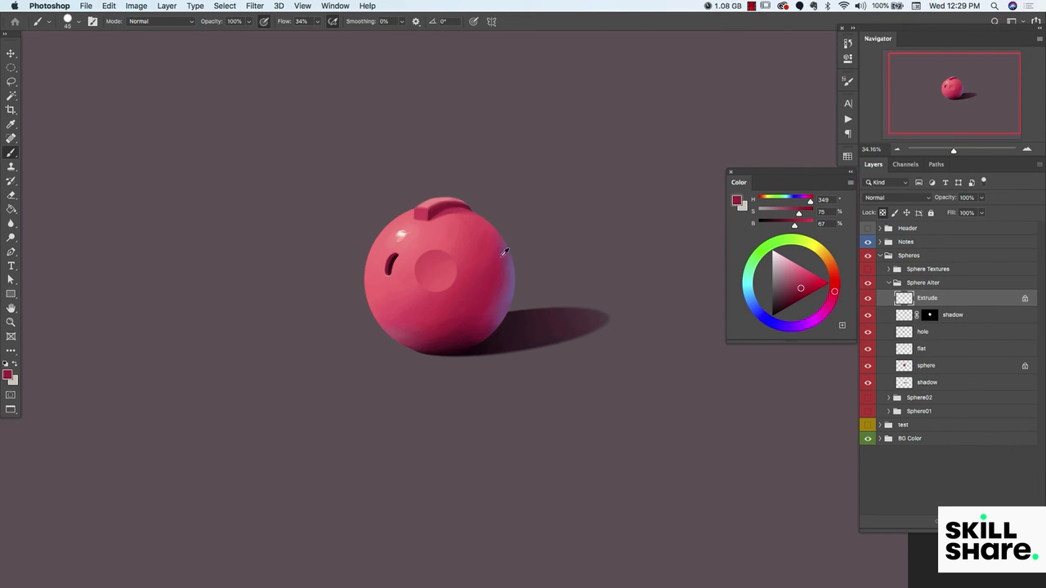
alt+click(514, 278)
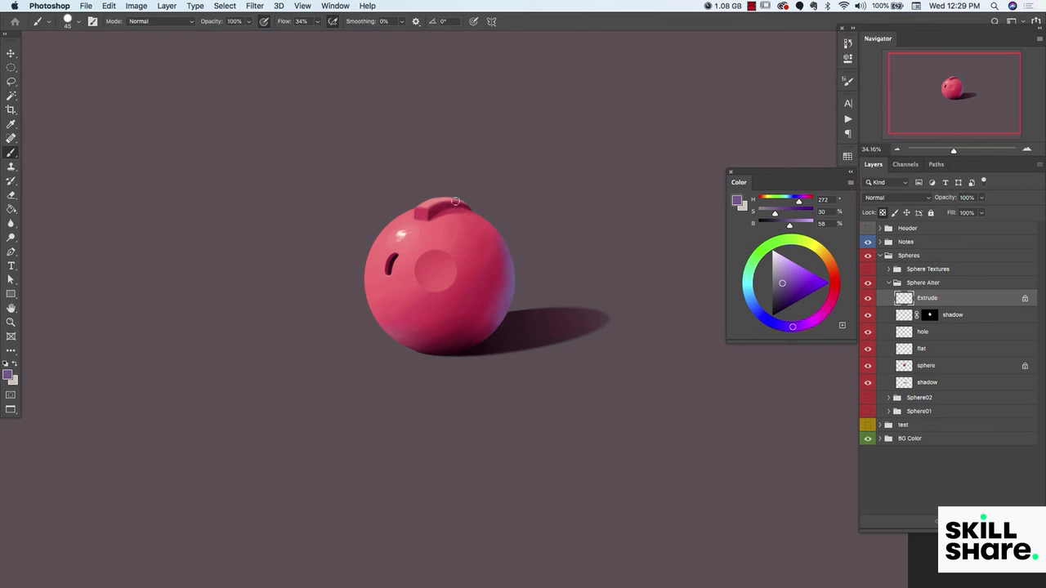
drag(786, 272, 778, 273)
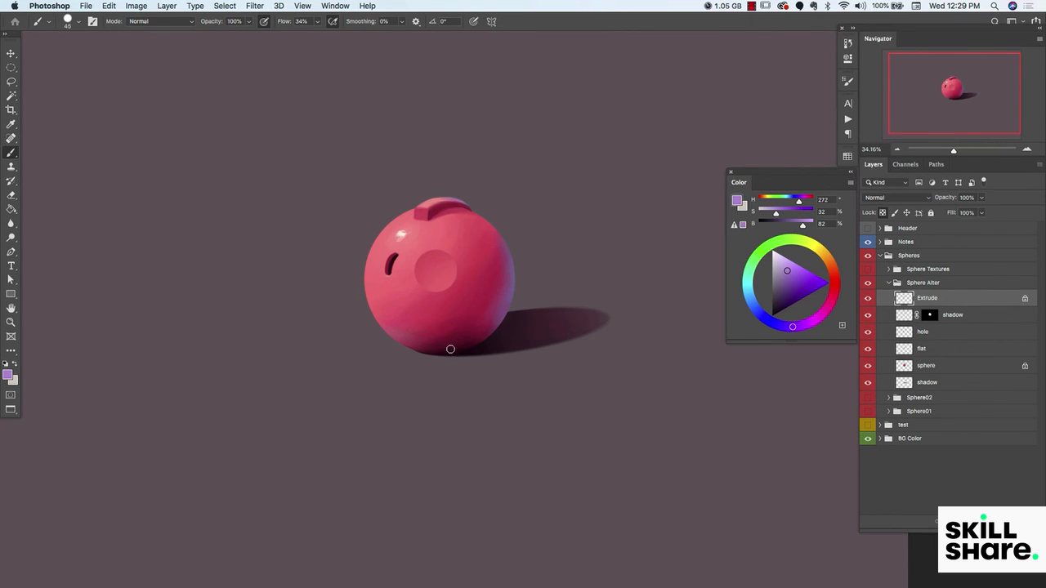
alt+click(444, 196)
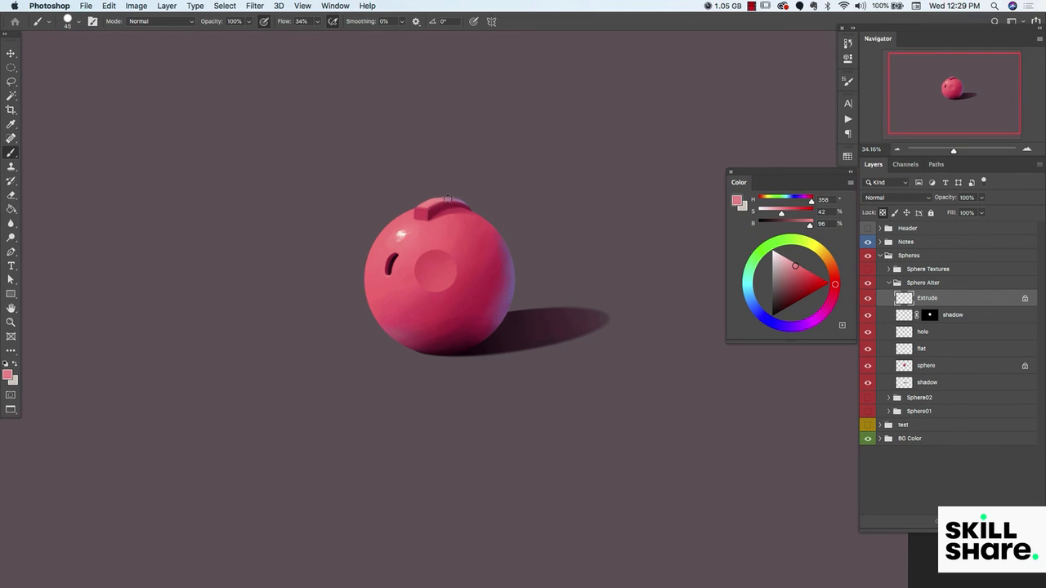